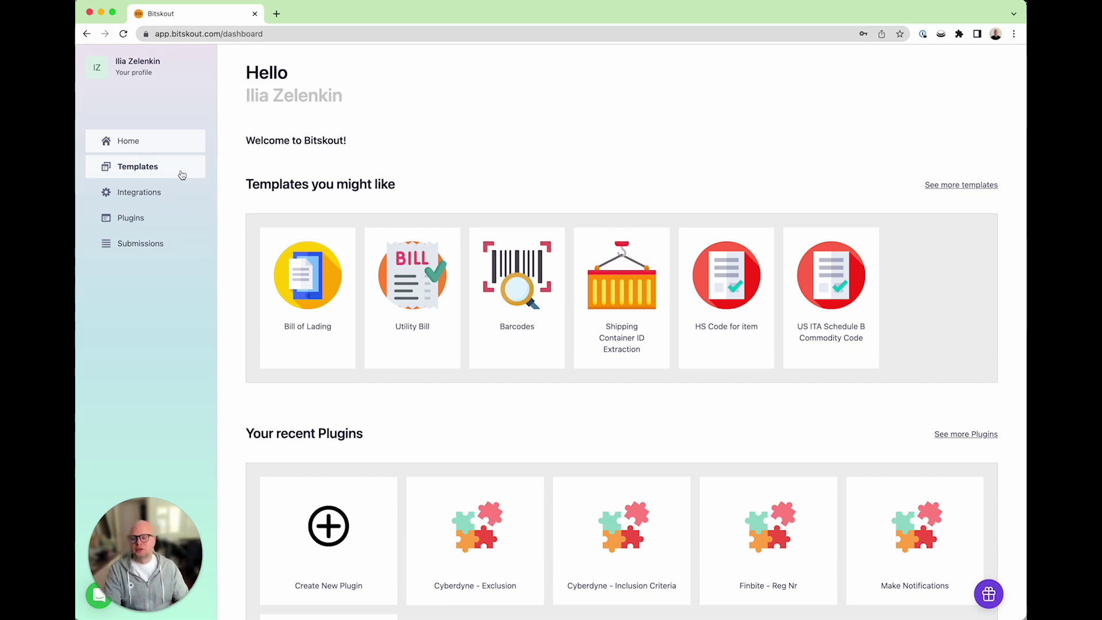
Open the Invoices with Line Items template from Bitskout Templates and show its Sample Scenarios.
{"action": "left_click", "coordinate": [183, 173]}
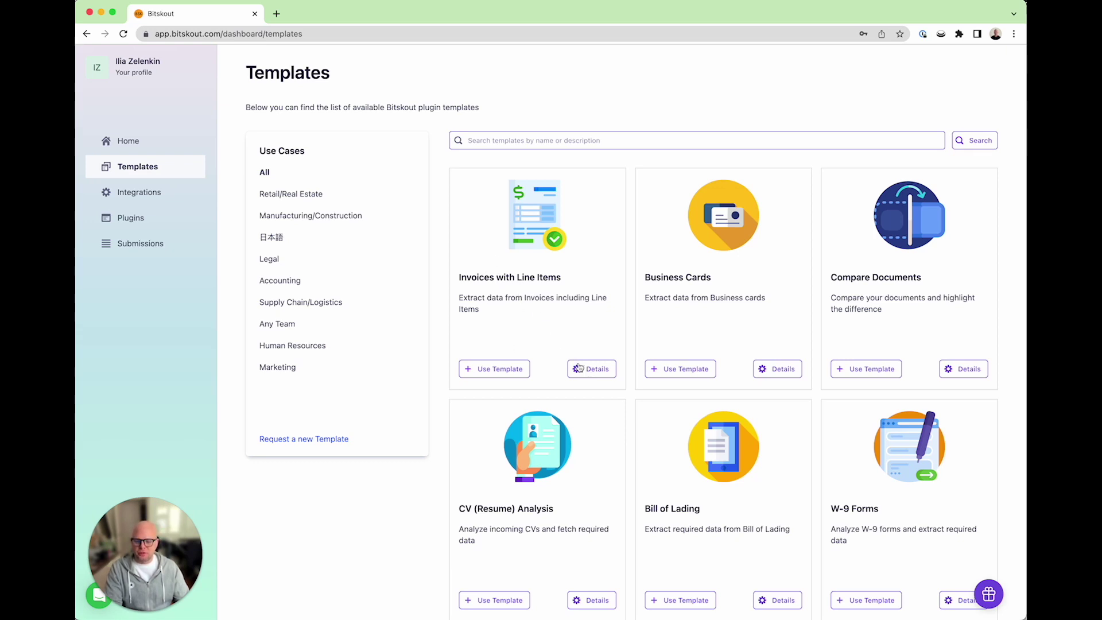
{"action": "left_click", "coordinate": [594, 373]}
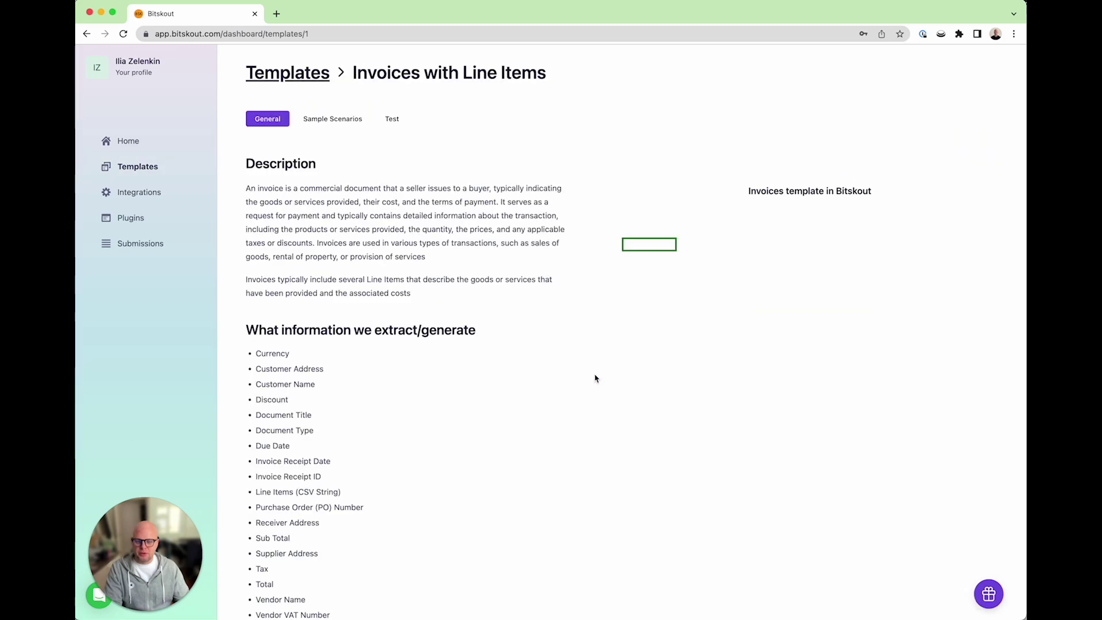
{"action": "scroll", "coordinate": [493, 344], "scroll_direction": "down", "scroll_amount": 3}
{"action": "scroll", "coordinate": [488, 341], "scroll_direction": "down", "scroll_amount": 1}
{"action": "scroll", "coordinate": [488, 341], "scroll_direction": "up", "scroll_amount": 1}
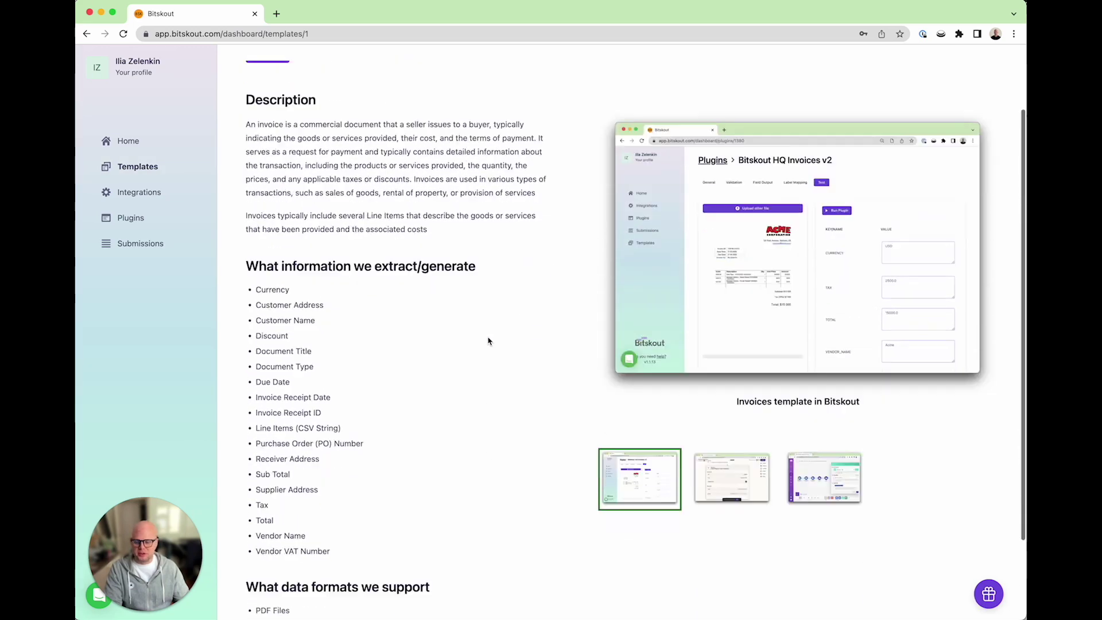
{"action": "scroll", "coordinate": [488, 341], "scroll_direction": "down", "scroll_amount": 2}
{"action": "scroll", "coordinate": [488, 341], "scroll_direction": "up", "scroll_amount": 3}
{"action": "scroll", "coordinate": [488, 341], "scroll_direction": "up", "scroll_amount": 1}
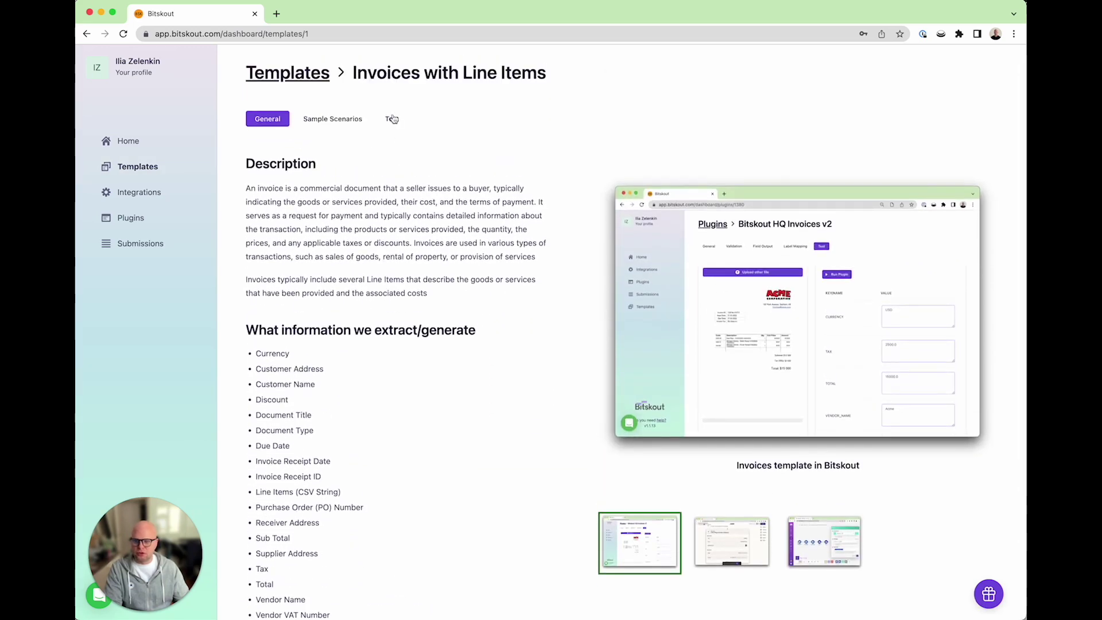
{"action": "left_click", "coordinate": [337, 119]}
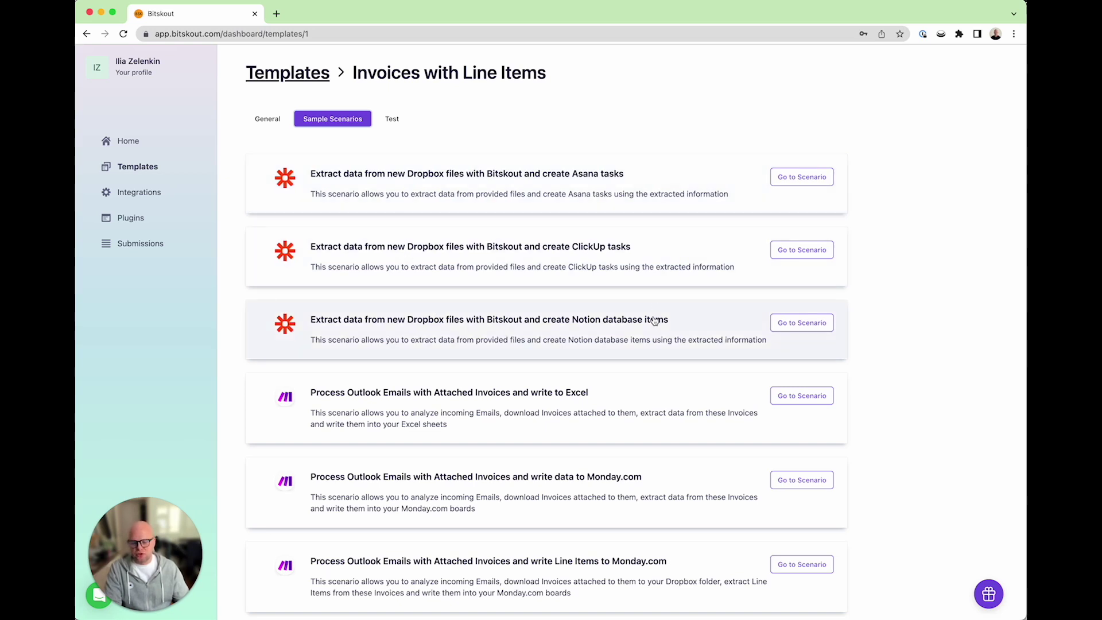
Launch the Dropbox-to-Asana invoice scenario as a Zap in Zapier.
{"action": "left_click", "coordinate": [788, 177]}
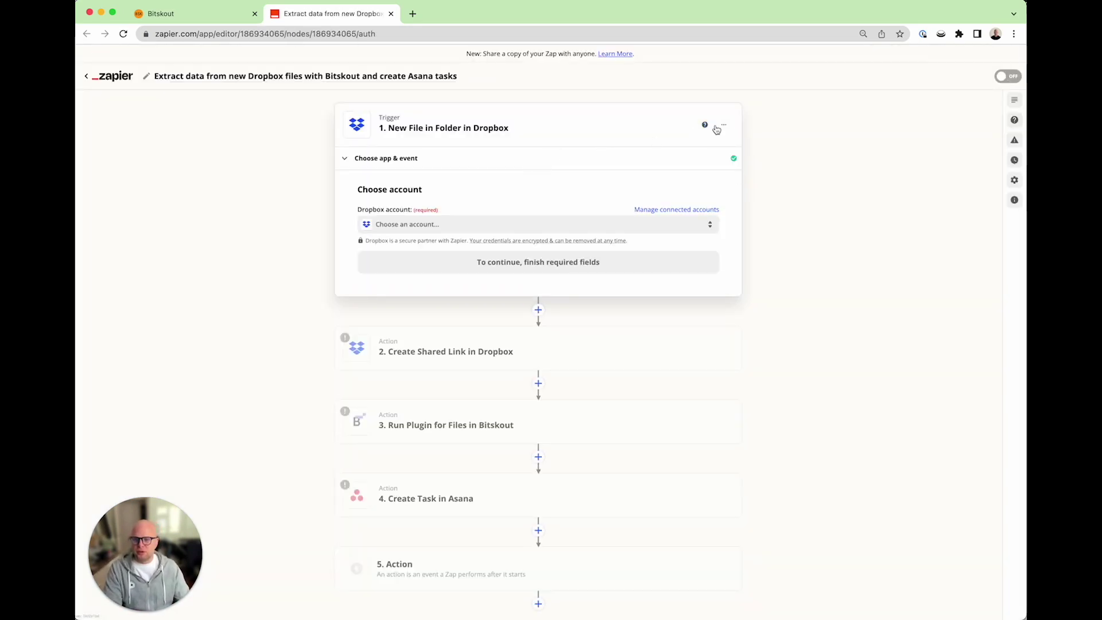
Replace the Dropbox trigger with Gmail's New Attachment trigger event.
{"action": "left_click", "coordinate": [406, 165]}
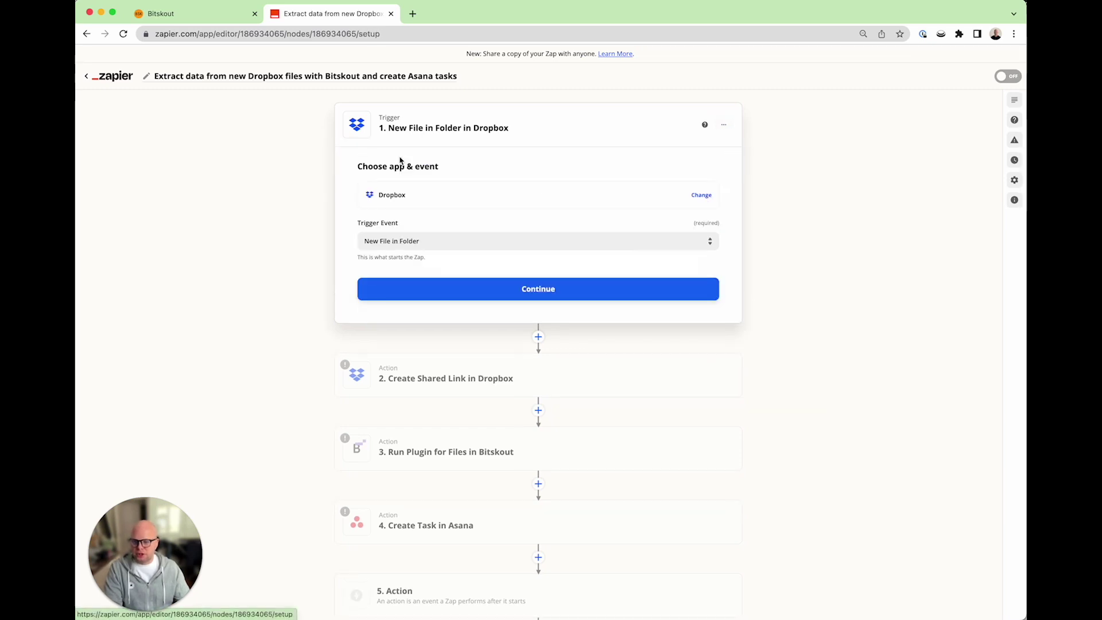
{"action": "left_click", "coordinate": [710, 200]}
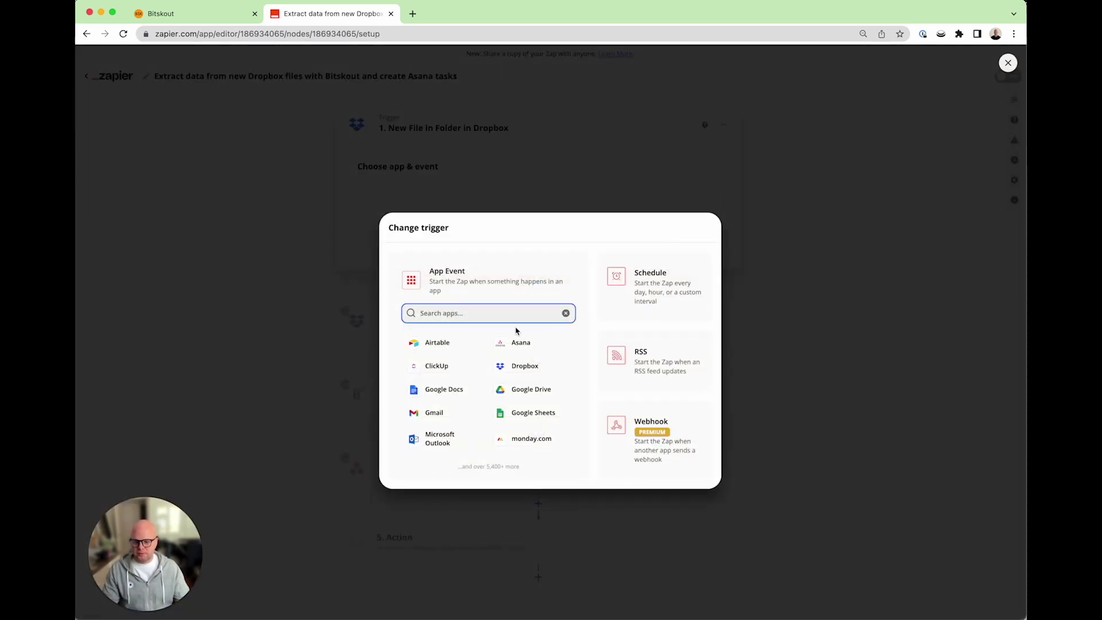
{"action": "type", "text": "Gmail"}
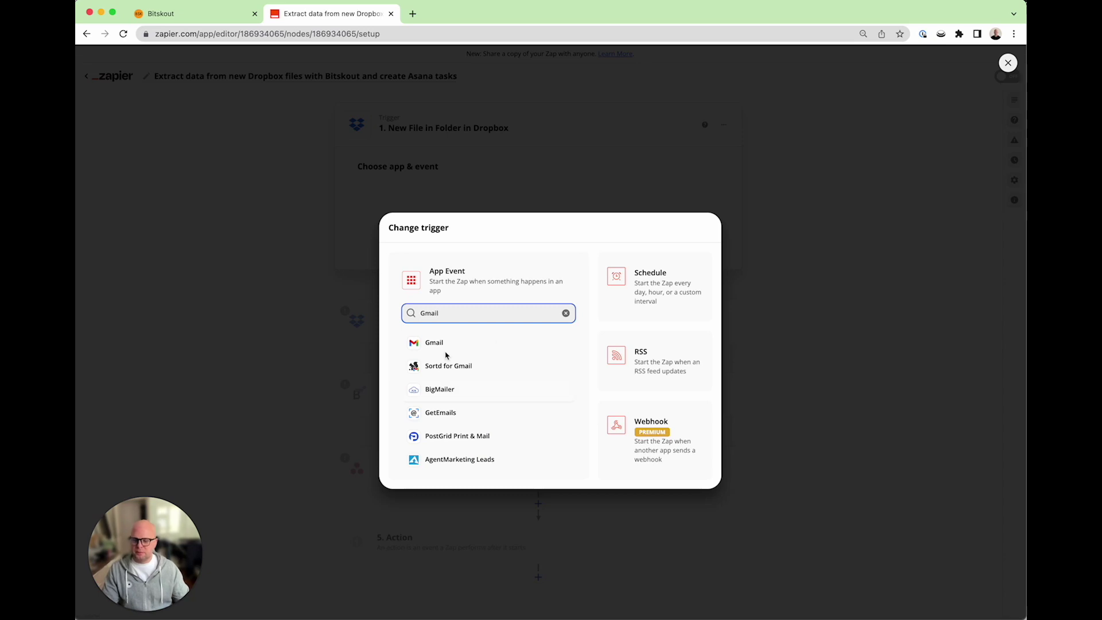
{"action": "left_click", "coordinate": [442, 347]}
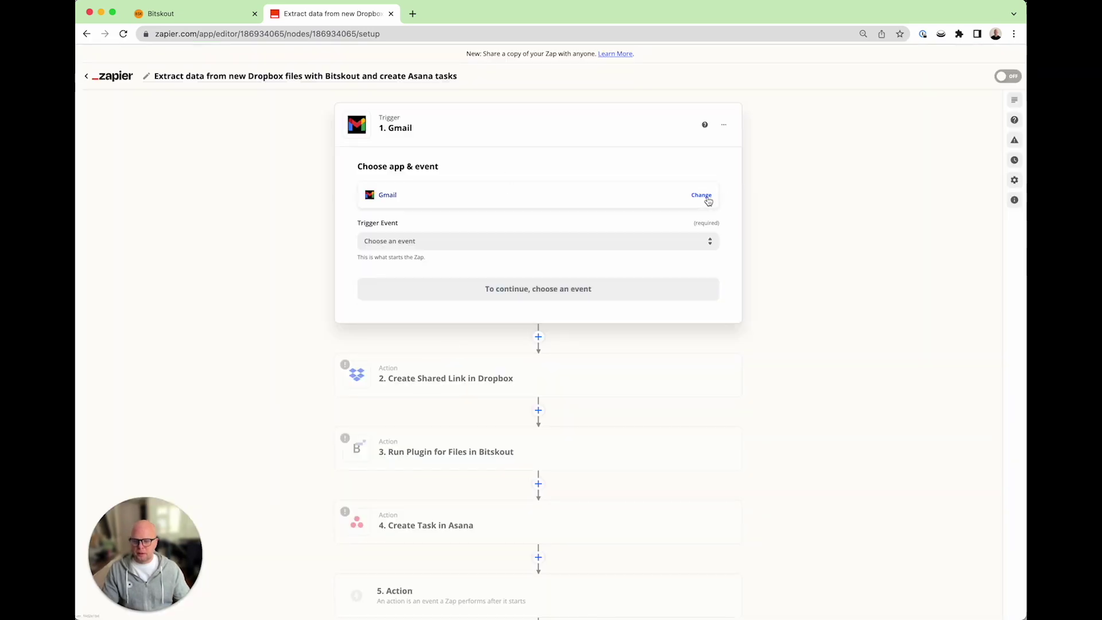
{"action": "left_click", "coordinate": [709, 240]}
{"action": "scroll", "coordinate": [482, 378], "scroll_direction": "down", "scroll_amount": 1}
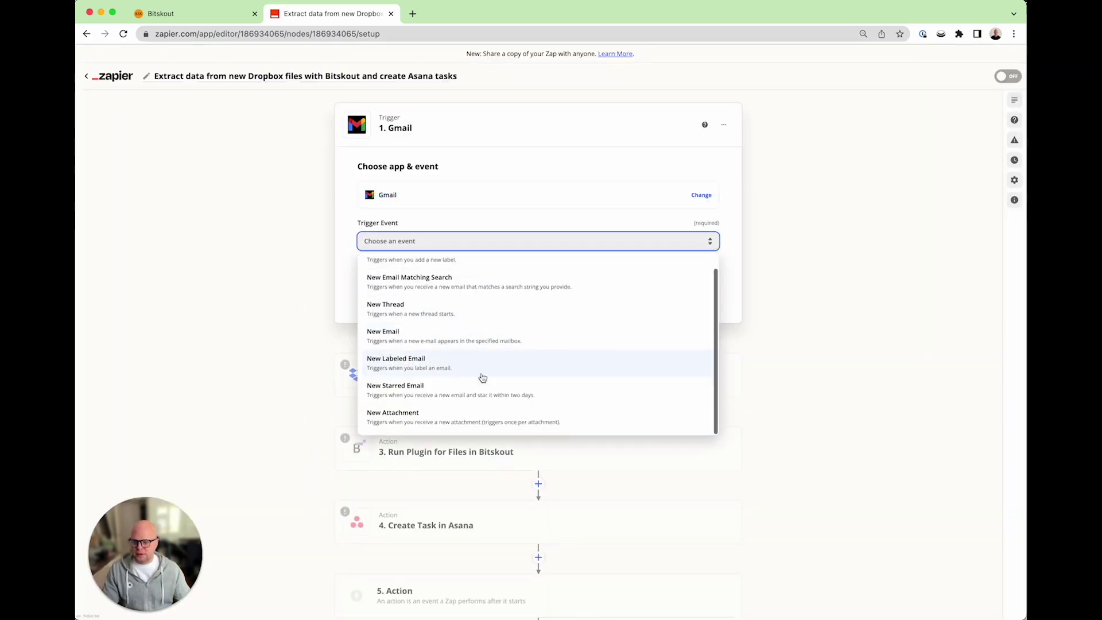
{"action": "left_click", "coordinate": [468, 417]}
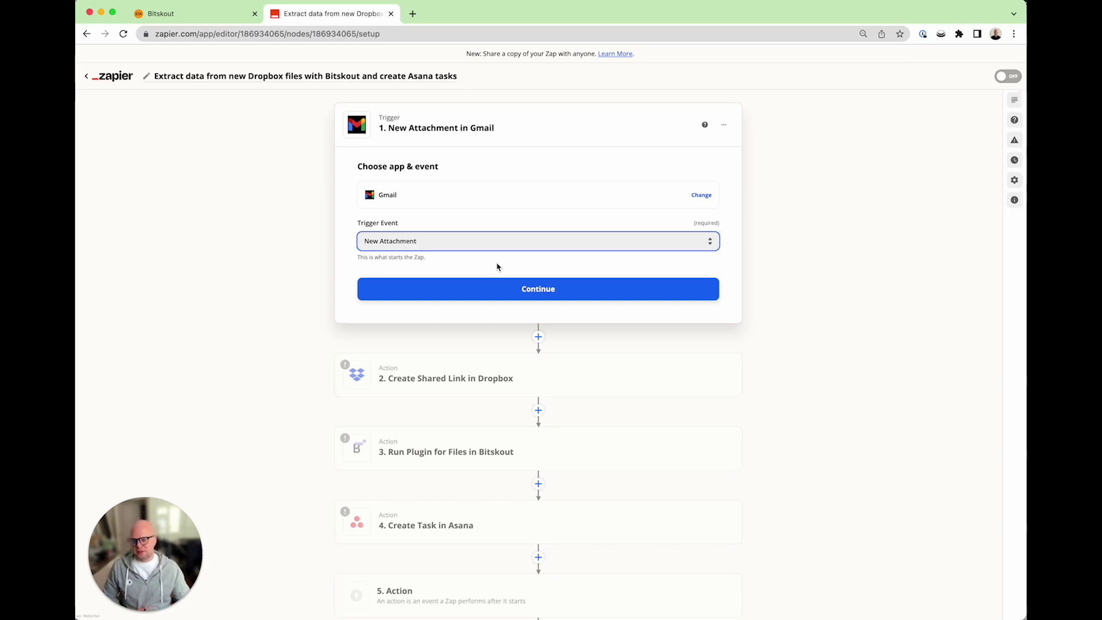
{"action": "left_click", "coordinate": [485, 290]}
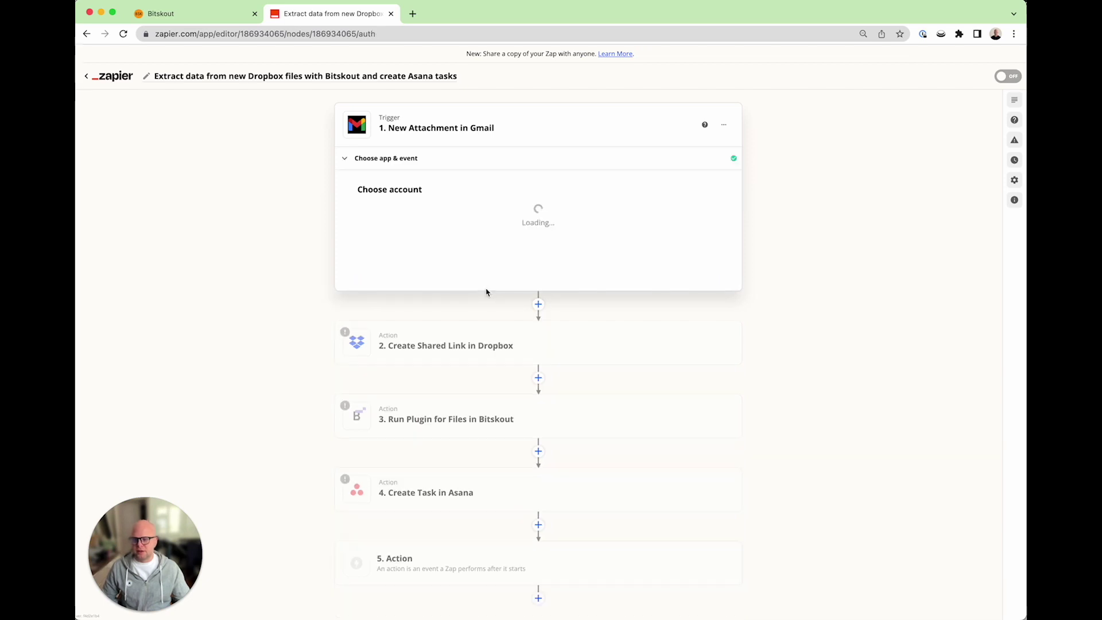
Connect the Gmail account and set the trigger search string to subject: [TEST].
{"action": "left_click", "coordinate": [664, 224]}
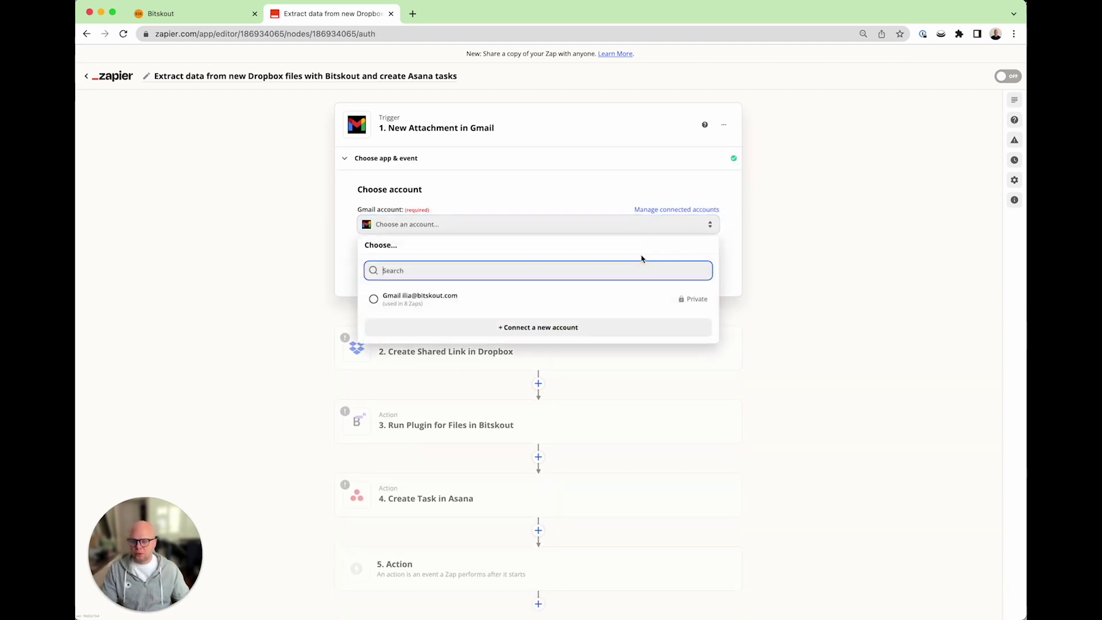
{"action": "left_click", "coordinate": [554, 307]}
{"action": "left_click", "coordinate": [544, 262]}
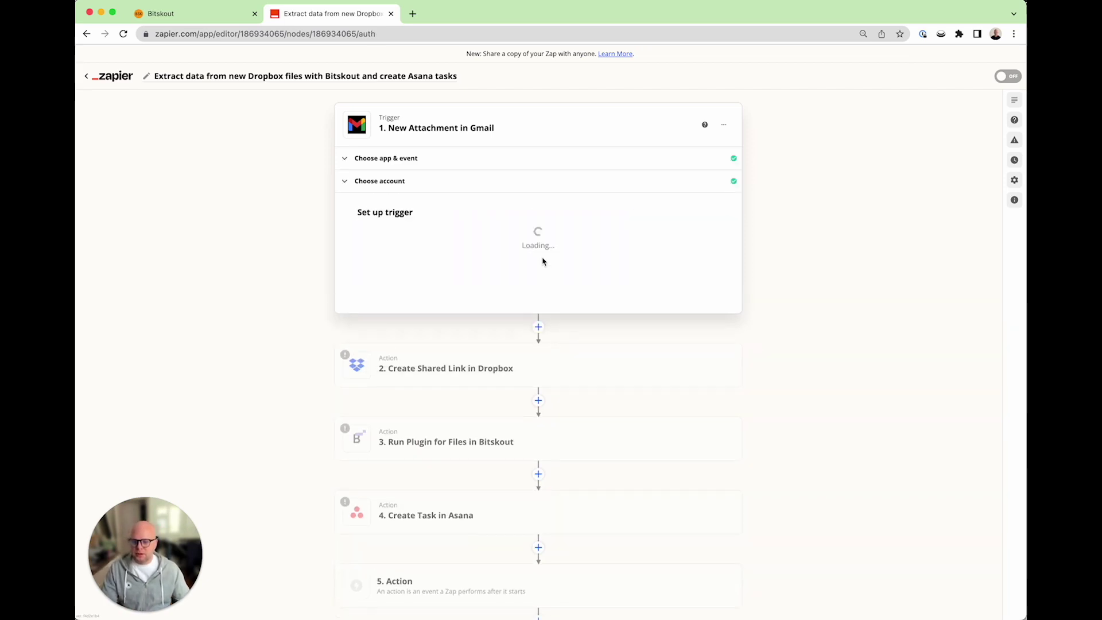
{"action": "left_click", "coordinate": [481, 280]}
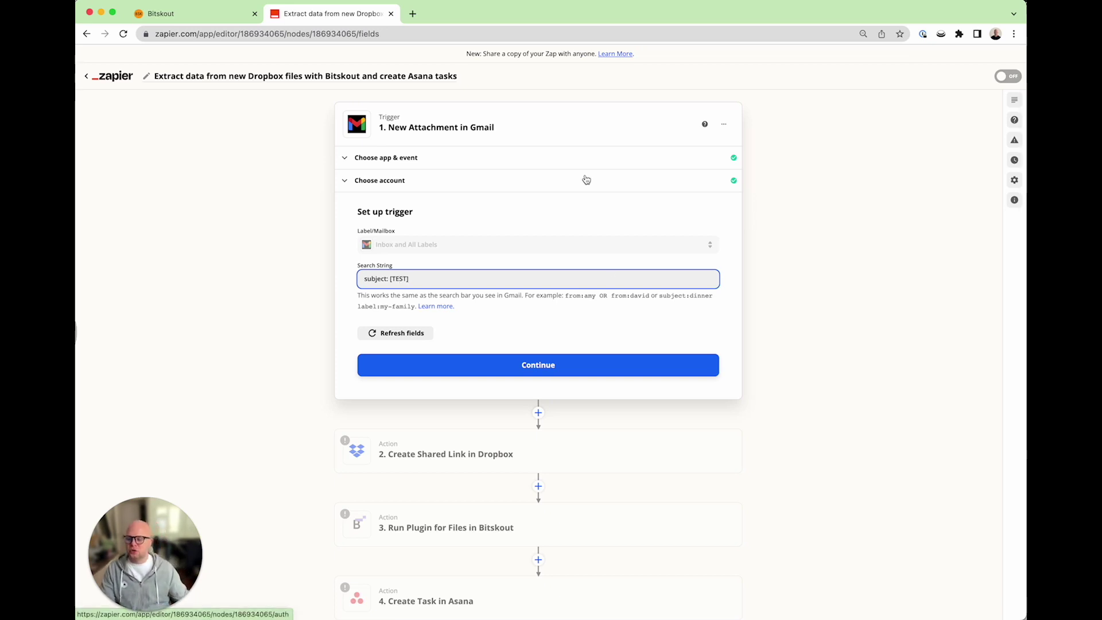
{"action": "scroll", "coordinate": [586, 180], "scroll_direction": "down", "scroll_amount": 1}
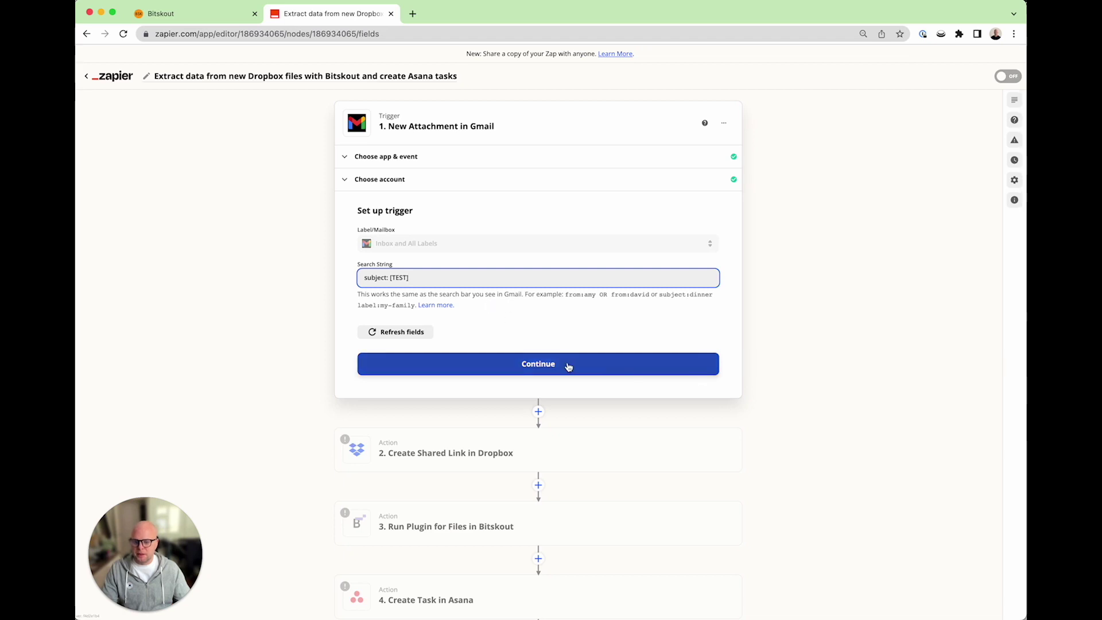
{"action": "left_click", "coordinate": [536, 370]}
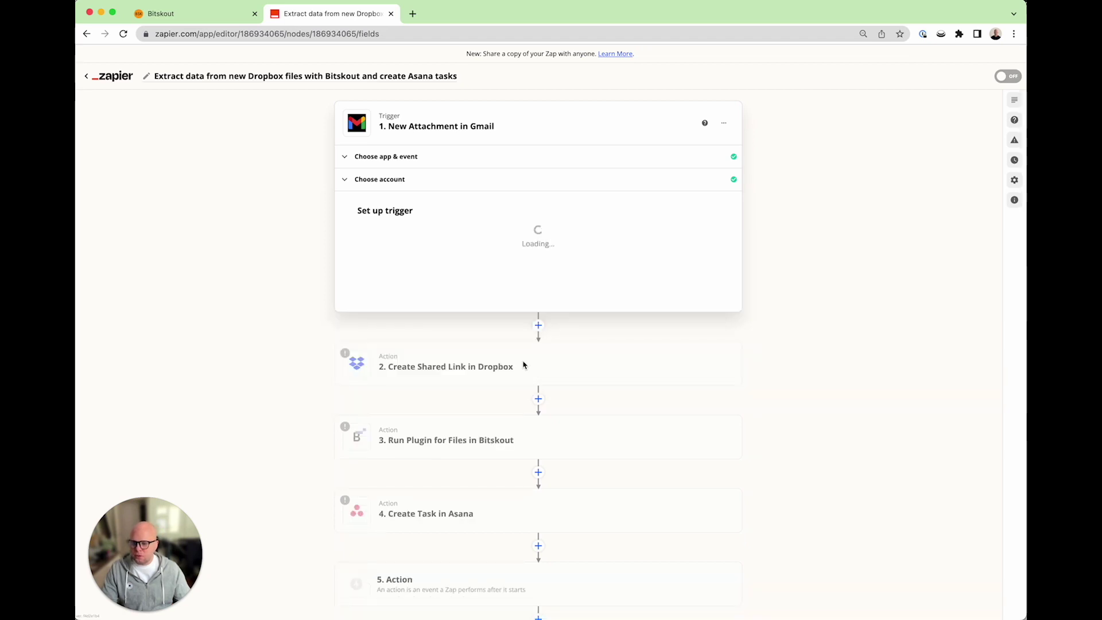
Test the Gmail trigger and review the found sample attachment, Attachment B.
{"action": "left_click", "coordinate": [553, 372]}
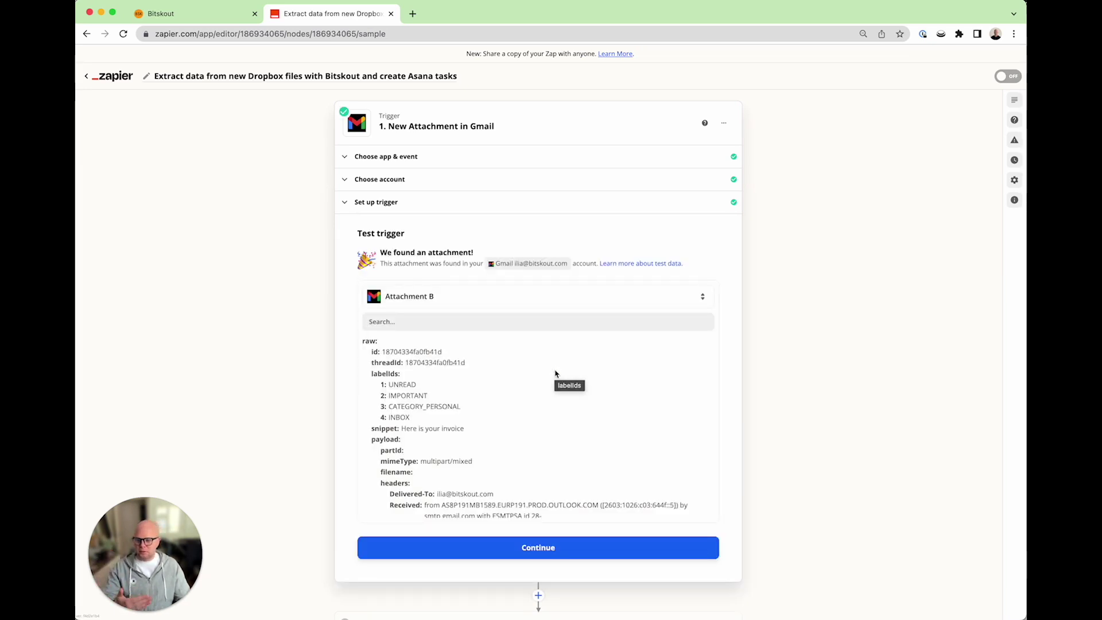
{"action": "scroll", "coordinate": [487, 367], "scroll_direction": "down", "scroll_amount": 10}
{"action": "scroll", "coordinate": [487, 367], "scroll_direction": "down", "scroll_amount": 3}
{"action": "scroll", "coordinate": [487, 367], "scroll_direction": "down", "scroll_amount": 10}
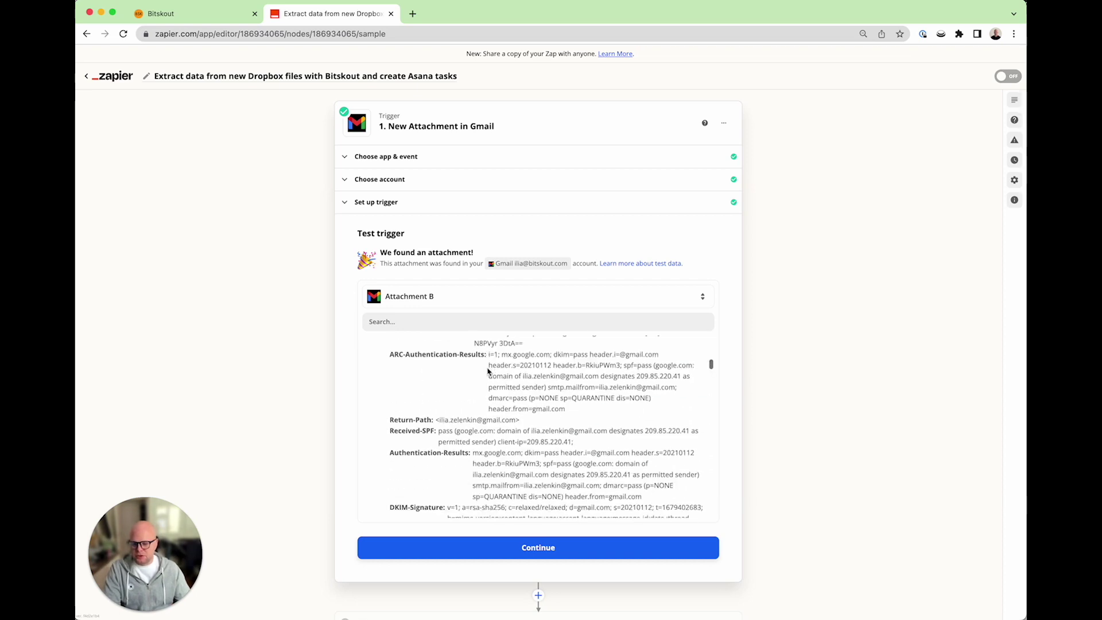
{"action": "scroll", "coordinate": [488, 371], "scroll_direction": "down", "scroll_amount": 10}
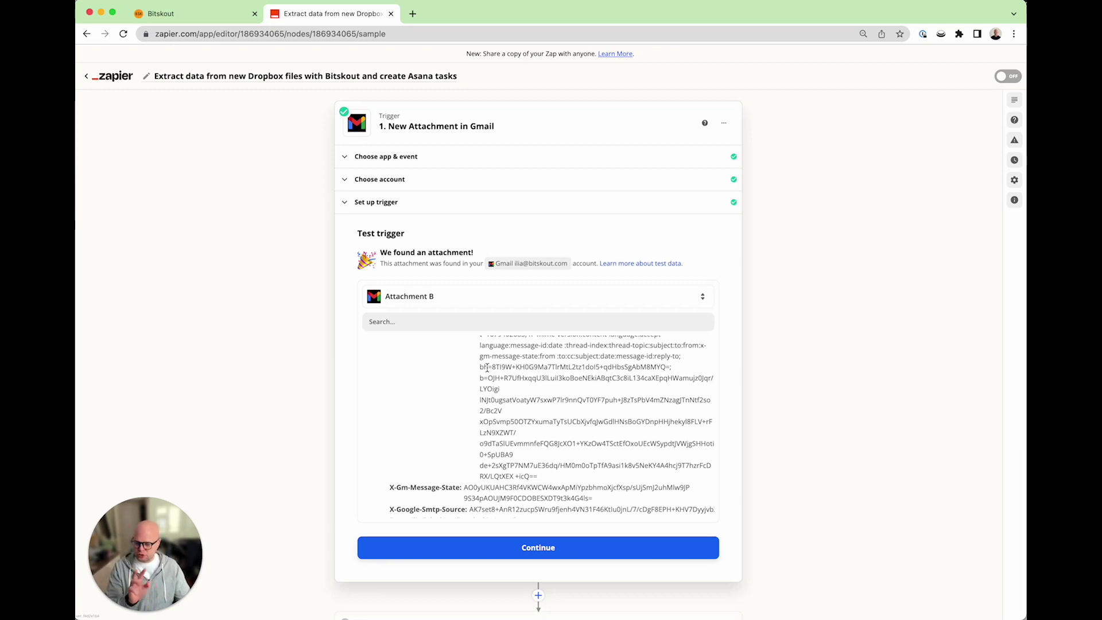
Delete the Create Shared Link in Dropbox step so Bitskout becomes step 2.
{"action": "left_click", "coordinate": [565, 554]}
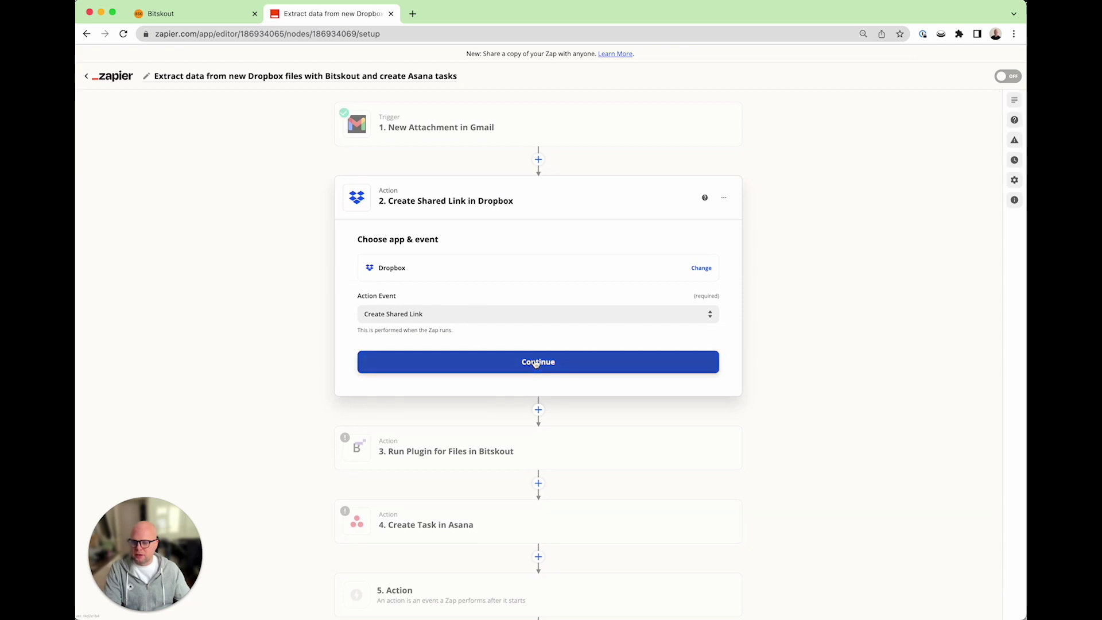
{"action": "left_click", "coordinate": [724, 197]}
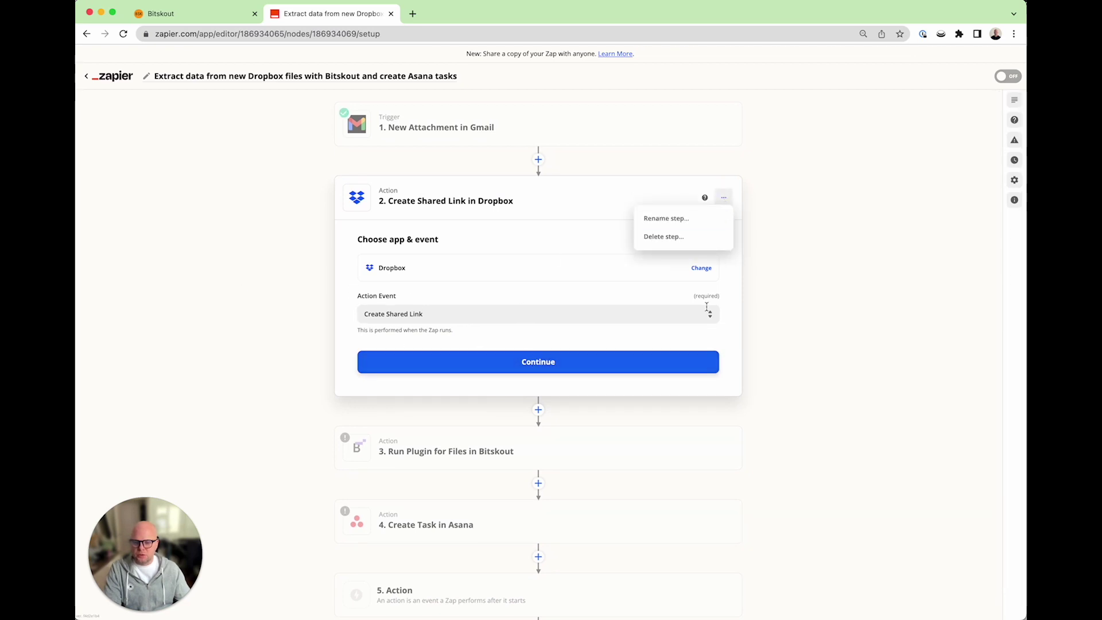
{"action": "left_click", "coordinate": [679, 244]}
{"action": "left_click", "coordinate": [679, 244]}
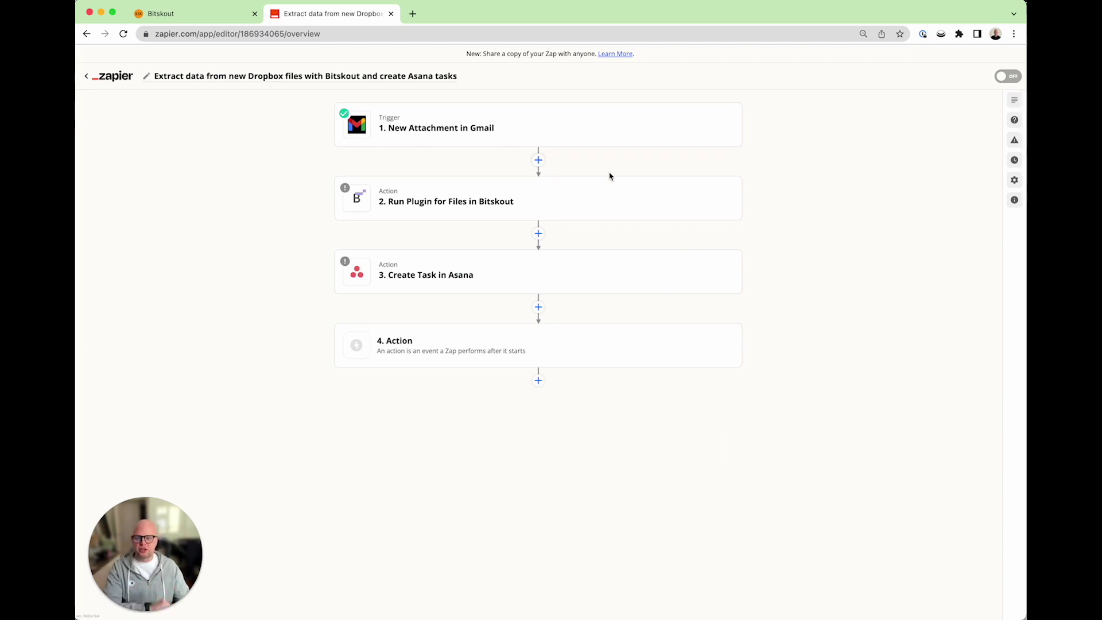
{"action": "left_click", "coordinate": [618, 191]}
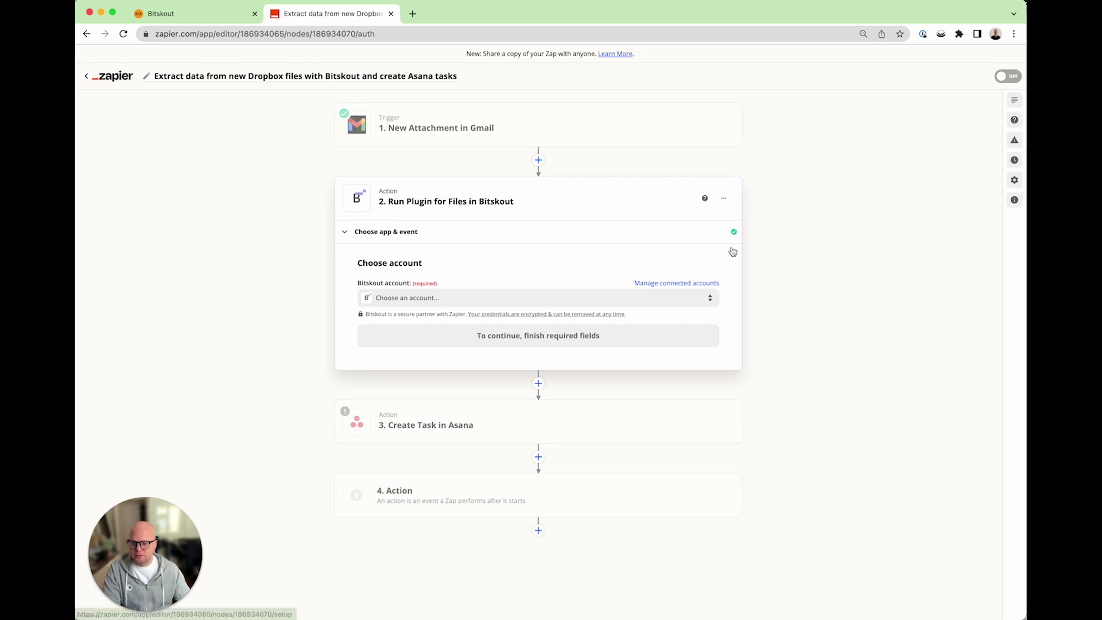
Connect the Bitskout (1.0.0) account to the plugin step.
{"action": "left_click", "coordinate": [698, 304]}
{"action": "left_click", "coordinate": [580, 369]}
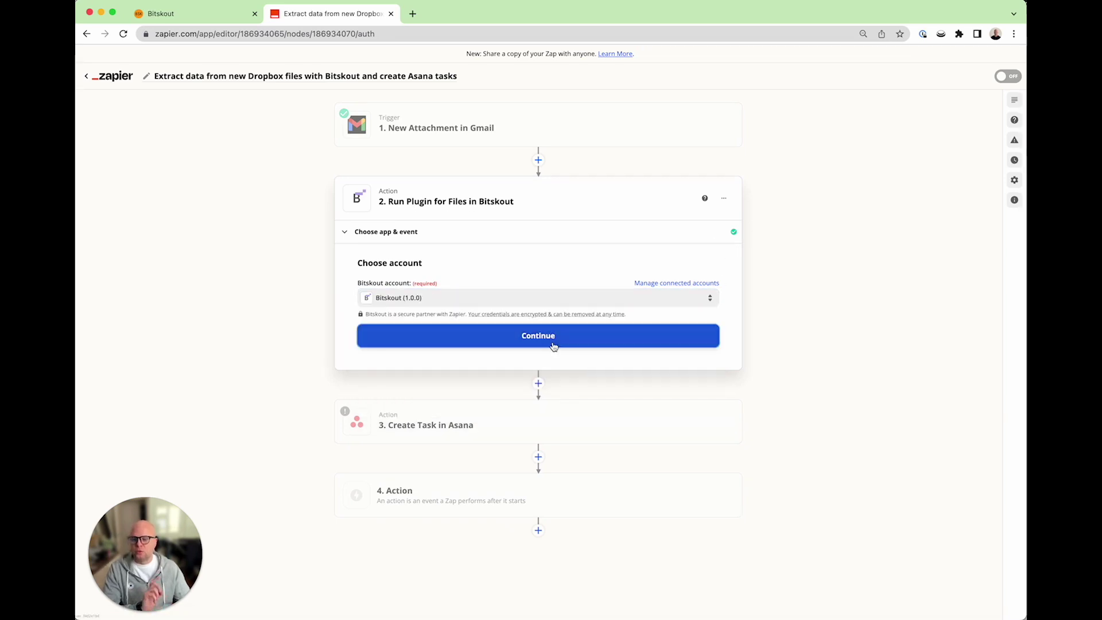
{"action": "left_click", "coordinate": [551, 344]}
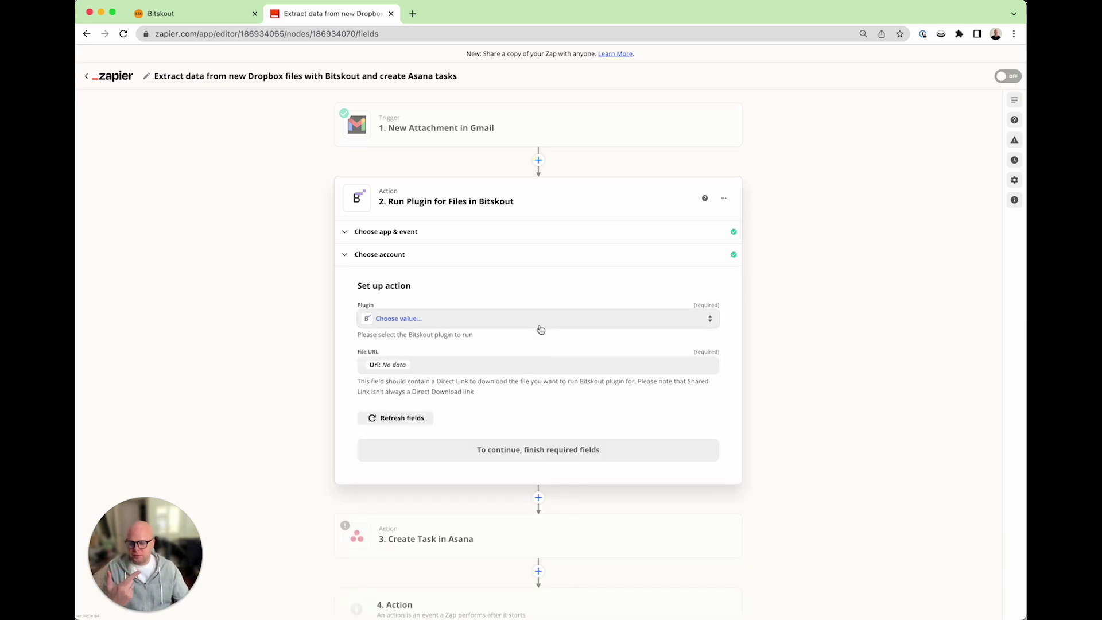
Set the Bitskout plugin to Invoices with Line Items and clear the File URL field.
{"action": "left_click", "coordinate": [579, 316]}
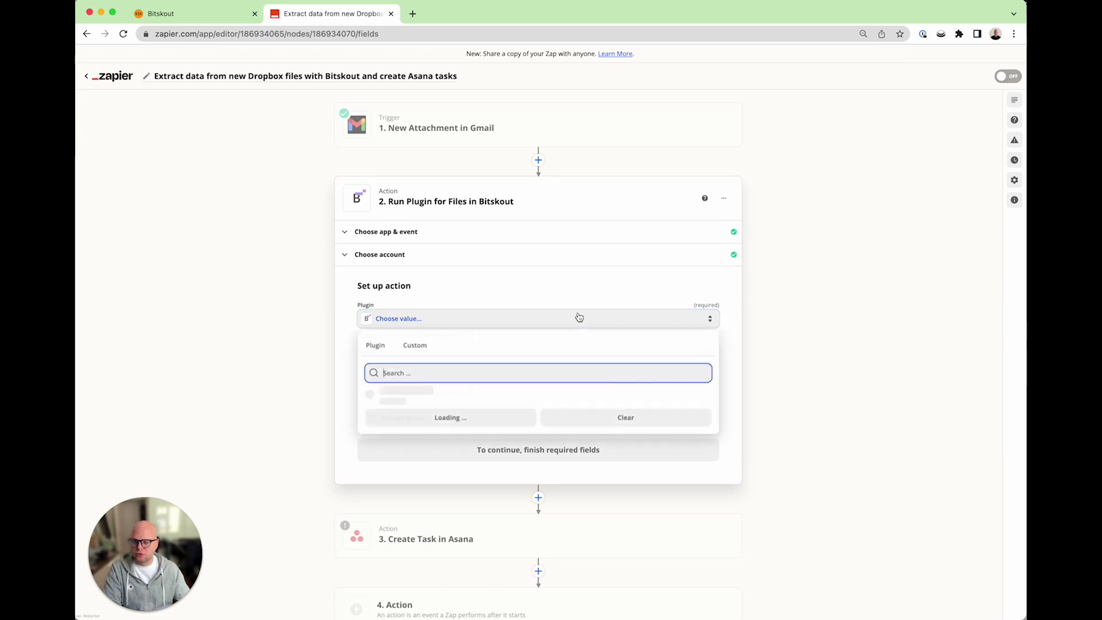
{"action": "type", "text": "Invoice"}
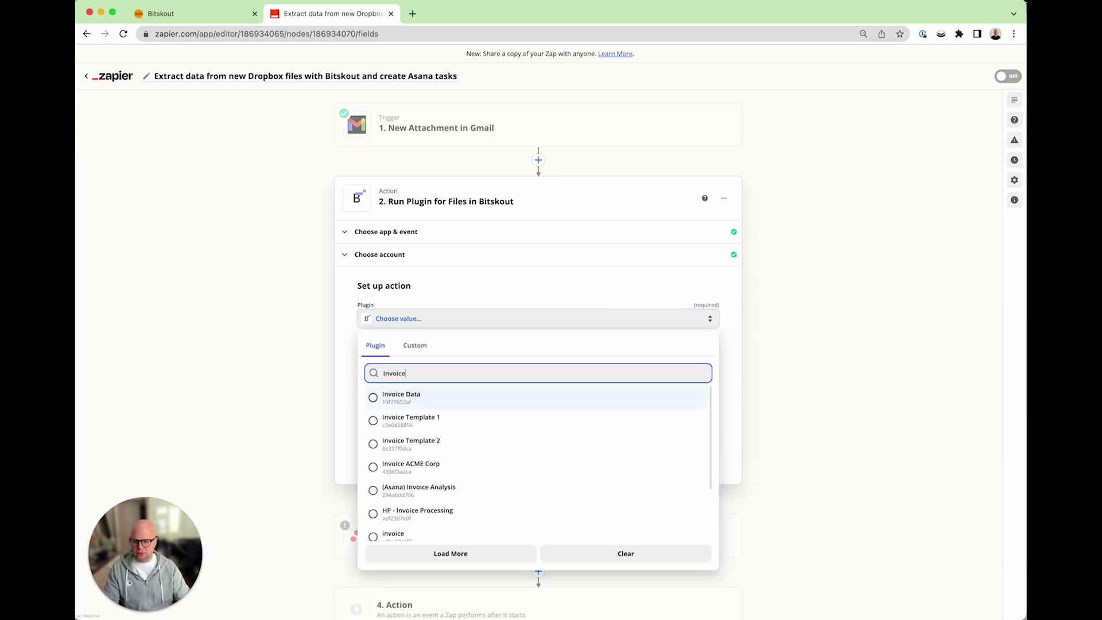
{"action": "scroll", "coordinate": [564, 475], "scroll_direction": "down", "scroll_amount": 3}
{"action": "scroll", "coordinate": [566, 476], "scroll_direction": "down", "scroll_amount": 5}
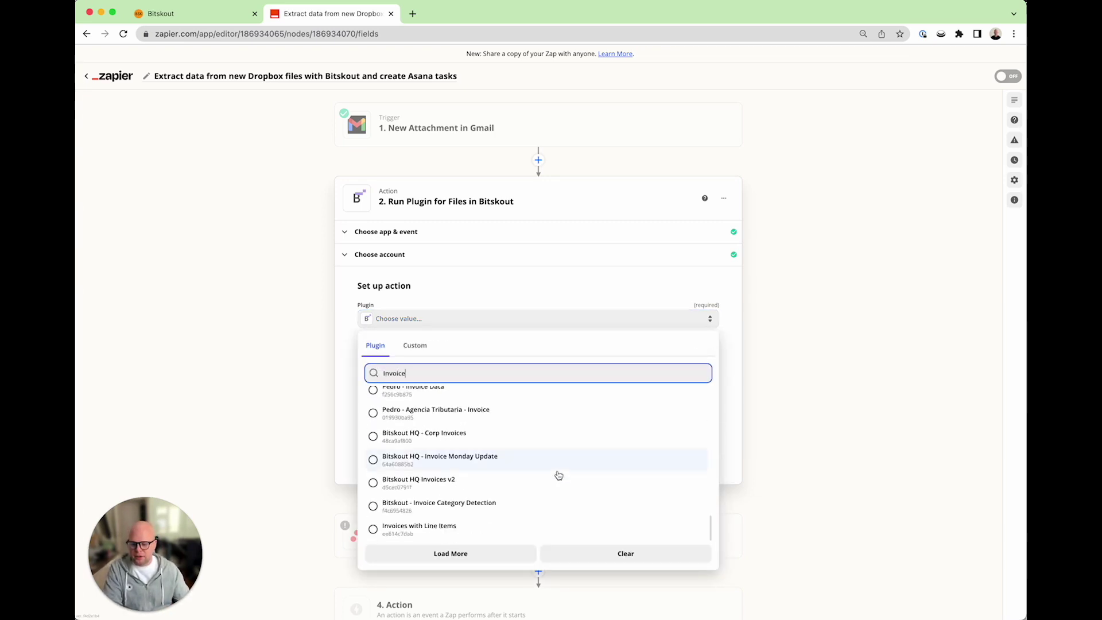
{"action": "left_click", "coordinate": [414, 535]}
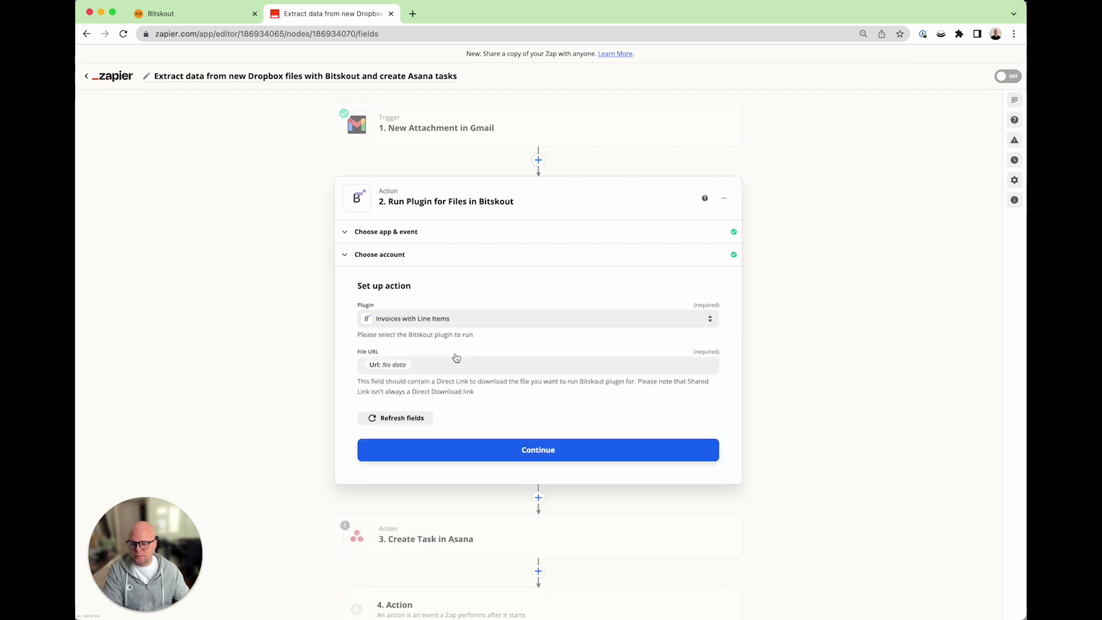
{"action": "left_click", "coordinate": [425, 364]}
{"action": "key", "text": "BackSpace"}
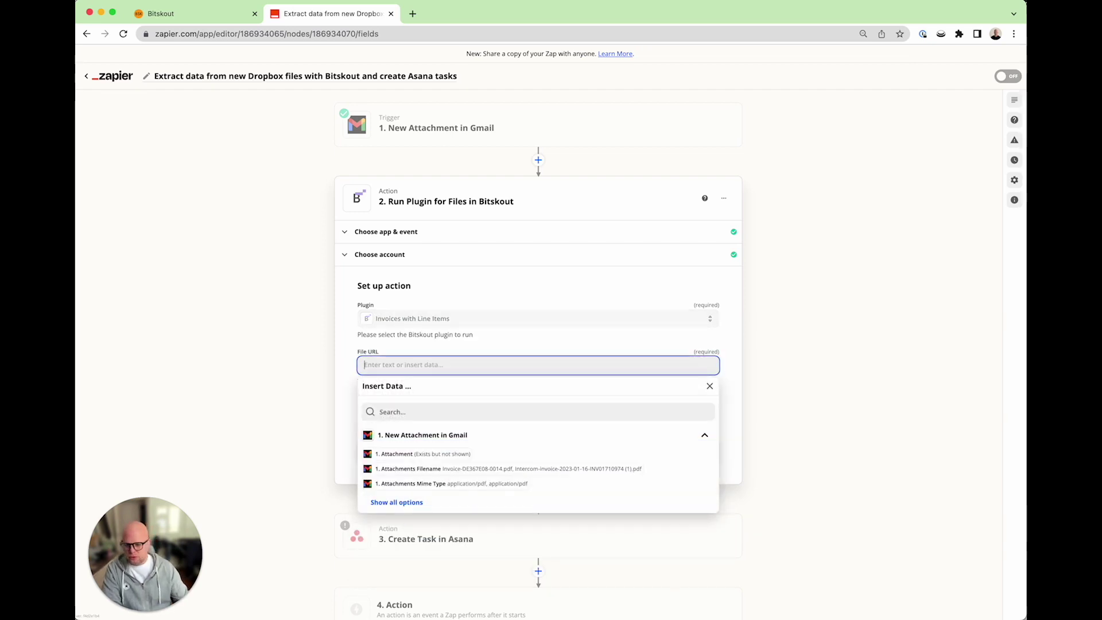
Map the Gmail '1. Attachment' into File URL and run the Bitskout step test.
{"action": "left_click", "coordinate": [423, 453]}
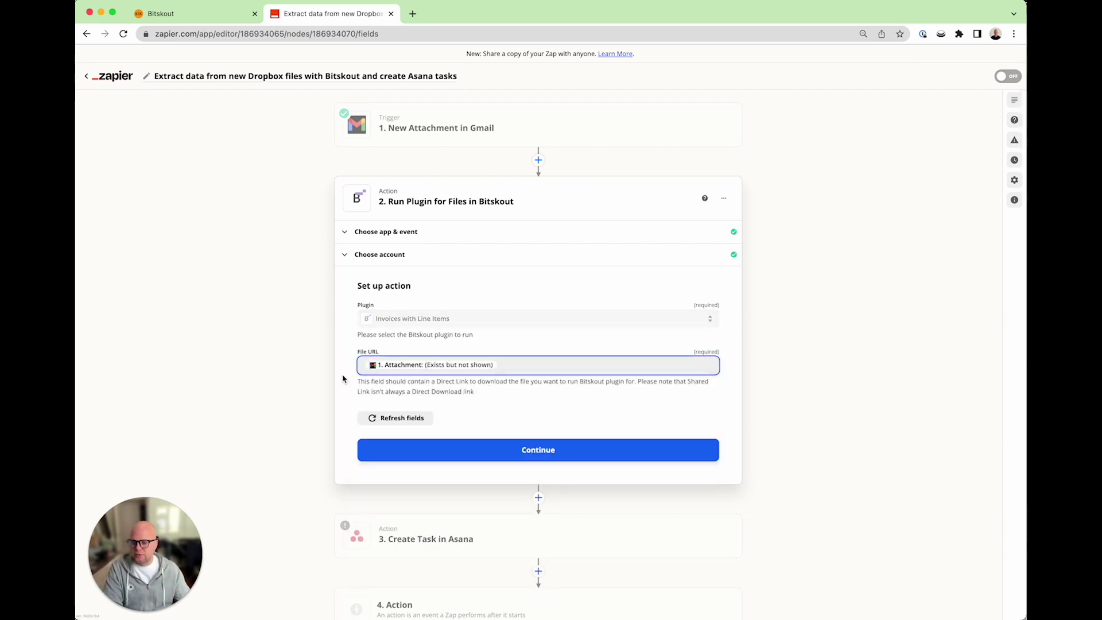
{"action": "left_click", "coordinate": [573, 455]}
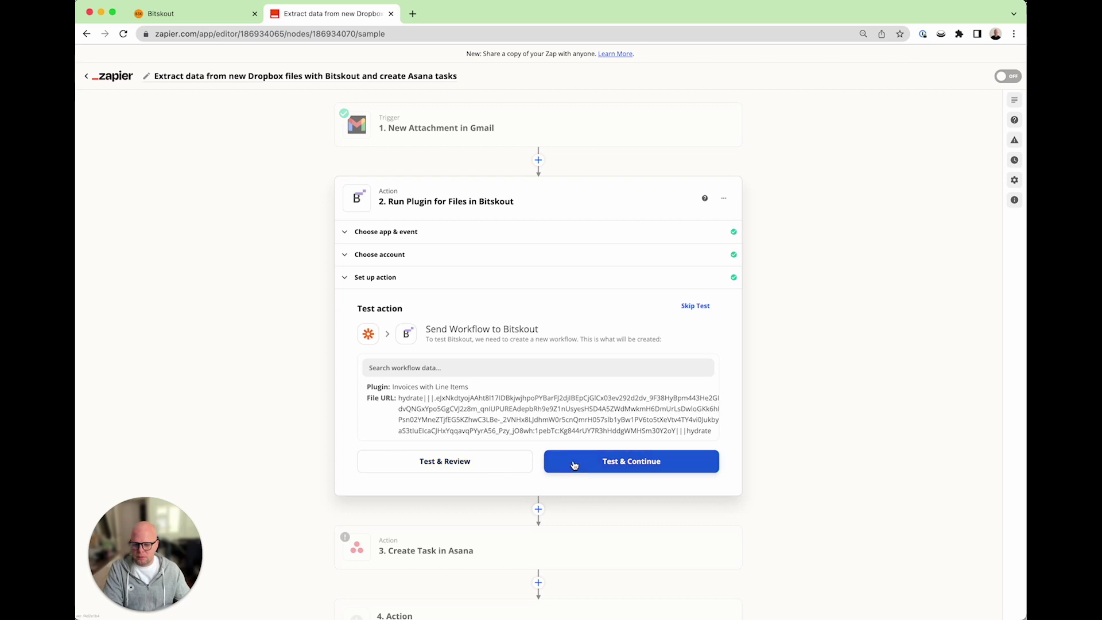
{"action": "left_click", "coordinate": [571, 461]}
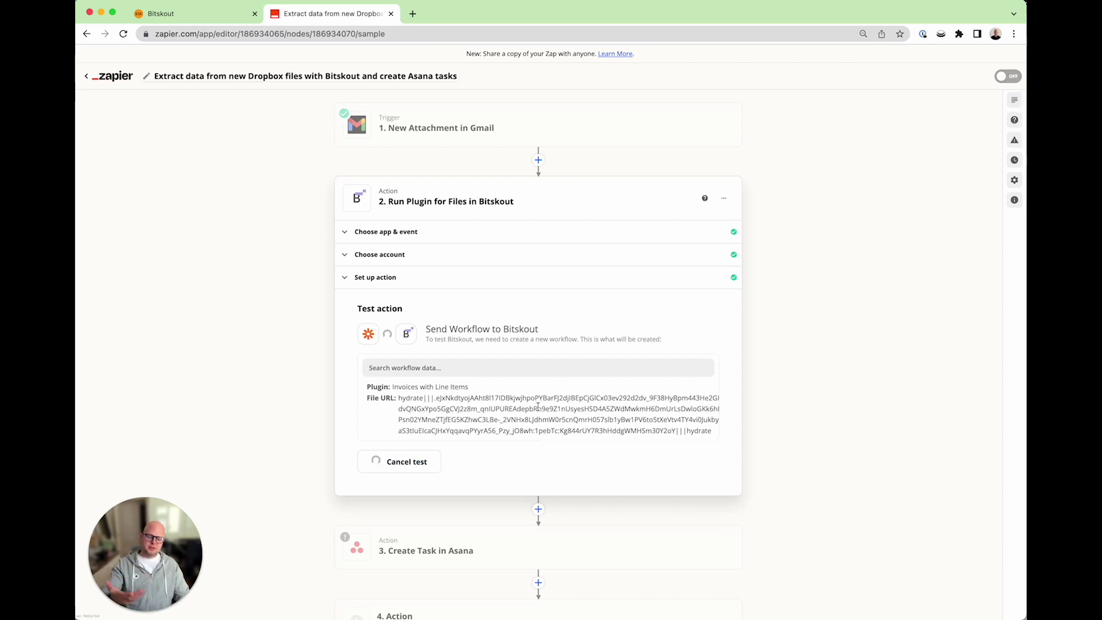
{"action": "scroll", "coordinate": [538, 405], "scroll_direction": "right", "scroll_amount": 1}
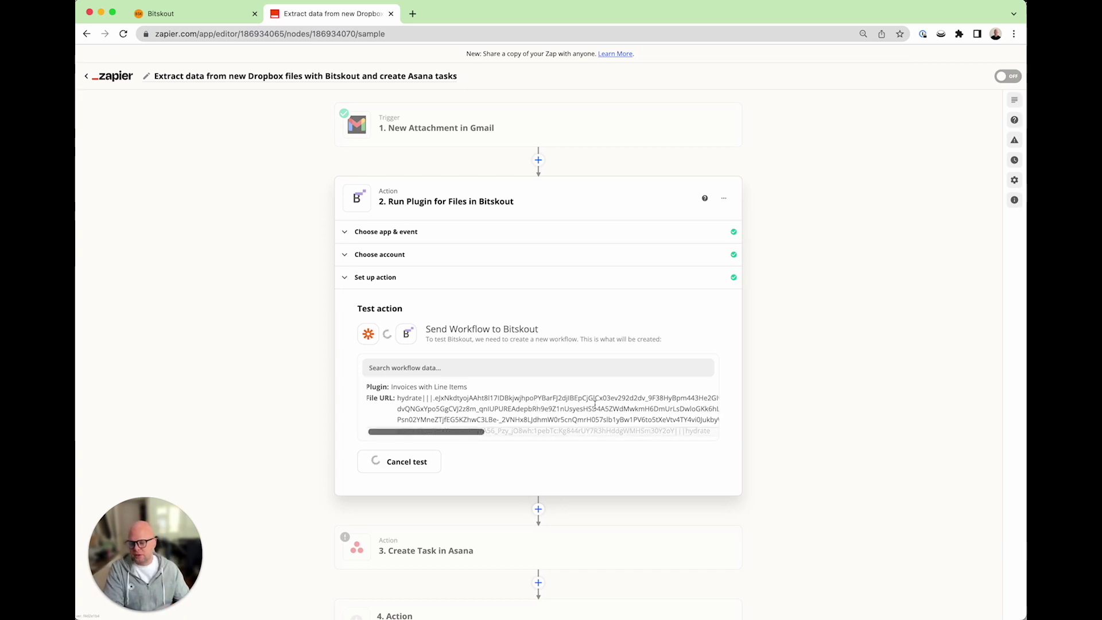
{"action": "scroll", "coordinate": [523, 396], "scroll_direction": "down", "scroll_amount": 1}
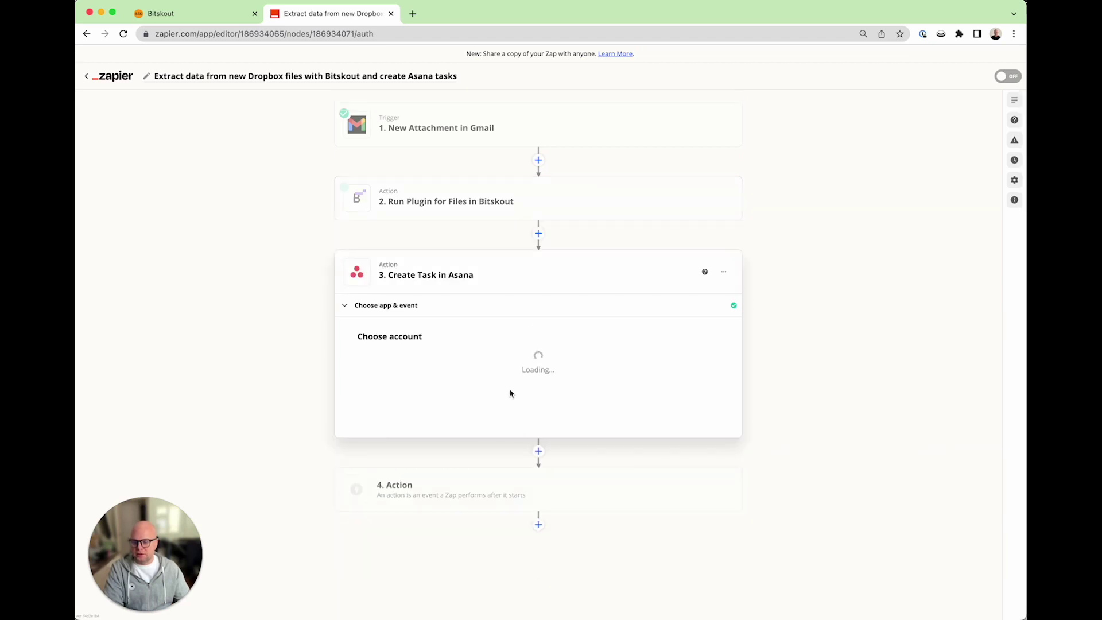
Review the extracted invoice fields and line items, then close the Bitskout step.
{"action": "left_click", "coordinate": [629, 193]}
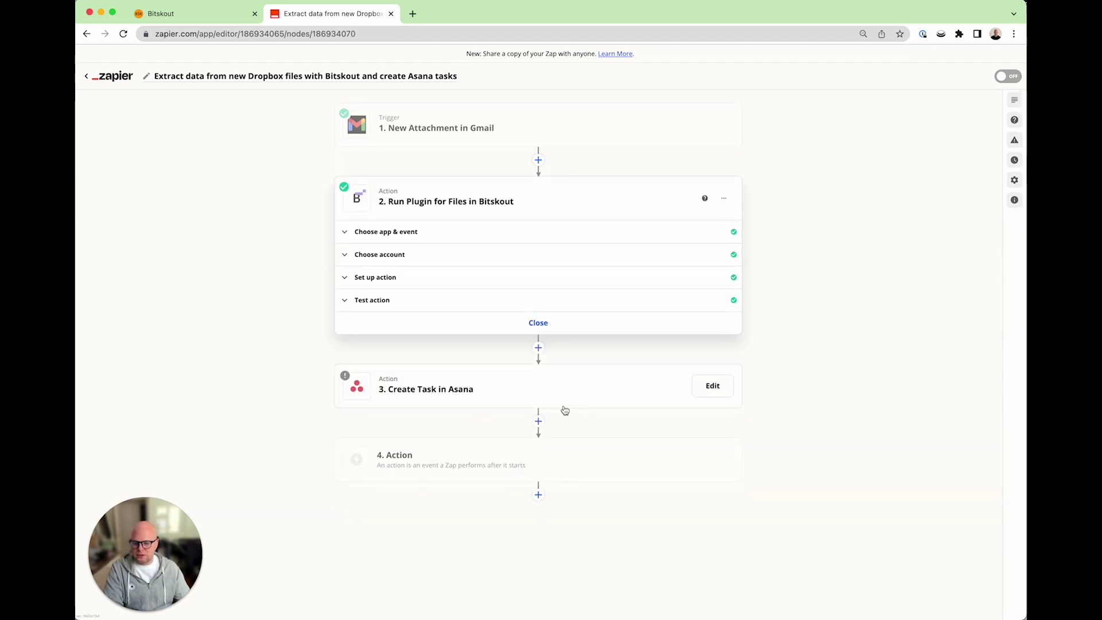
{"action": "left_click", "coordinate": [375, 302]}
{"action": "scroll", "coordinate": [488, 486], "scroll_direction": "down", "scroll_amount": 5}
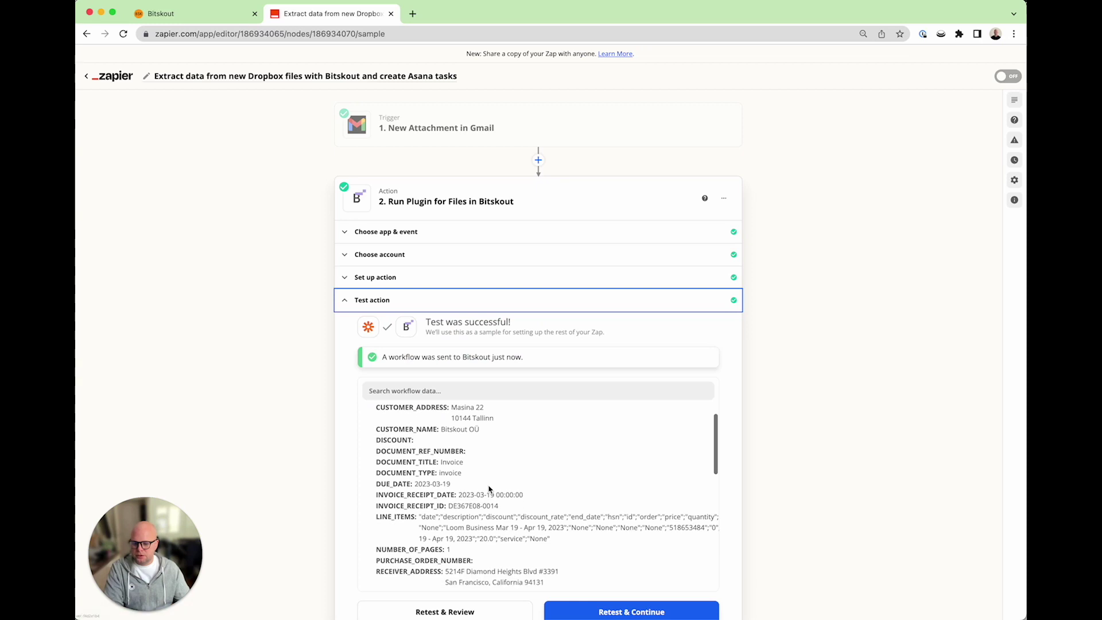
{"action": "scroll", "coordinate": [488, 485], "scroll_direction": "down", "scroll_amount": 5}
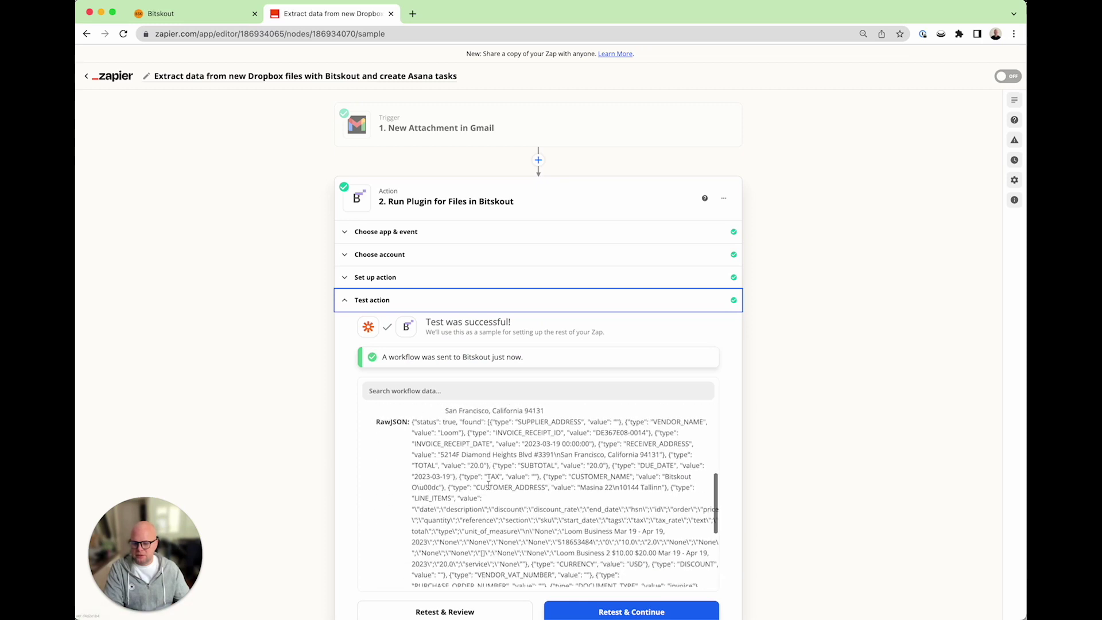
{"action": "scroll", "coordinate": [721, 548], "scroll_direction": "down", "scroll_amount": 5}
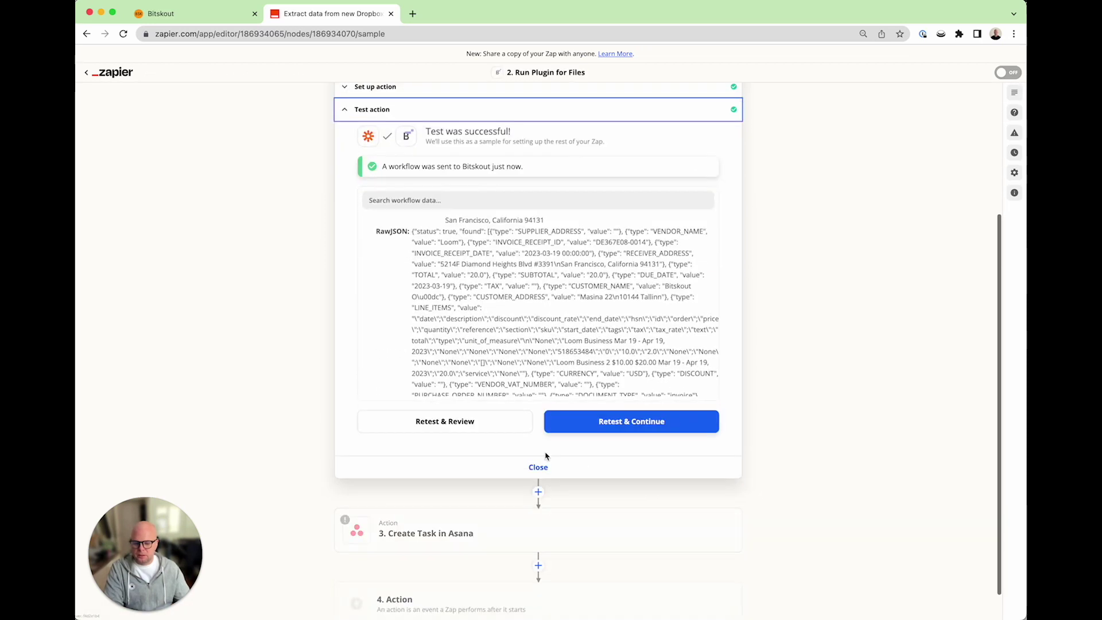
{"action": "left_click", "coordinate": [544, 473]}
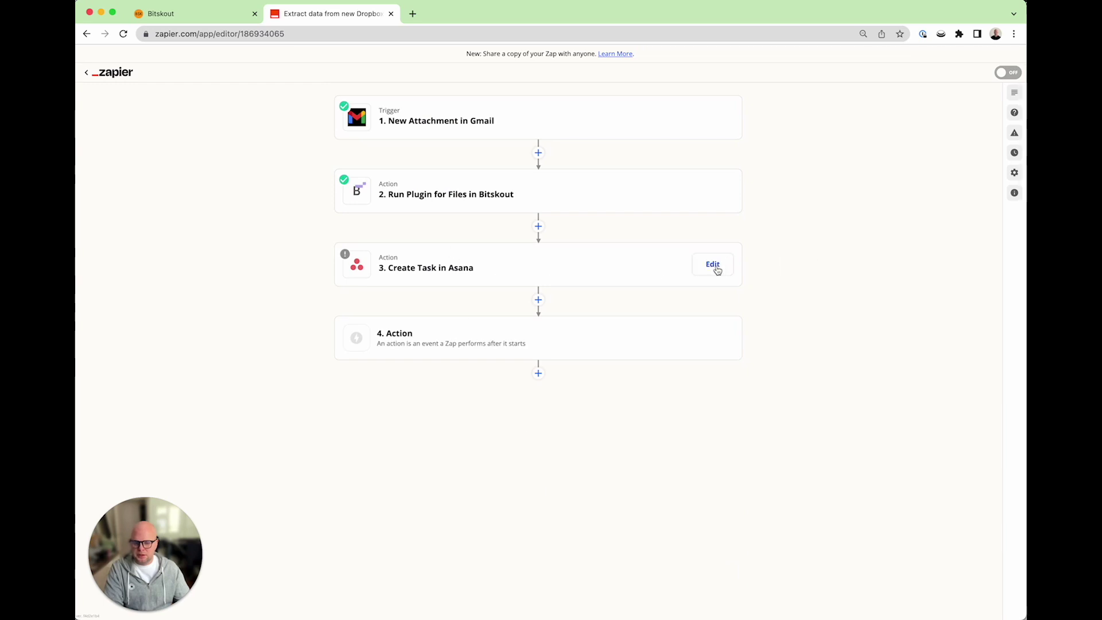
Delete the Create Task in Asana step.
{"action": "left_click", "coordinate": [713, 263]}
{"action": "left_click", "coordinate": [724, 264]}
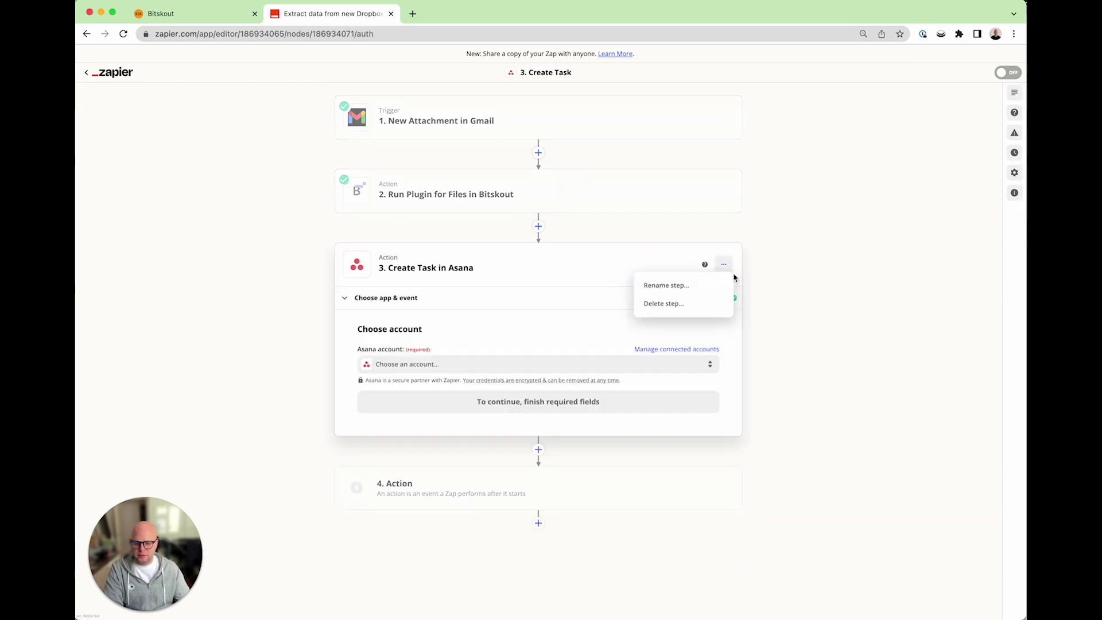
{"action": "left_click", "coordinate": [663, 310]}
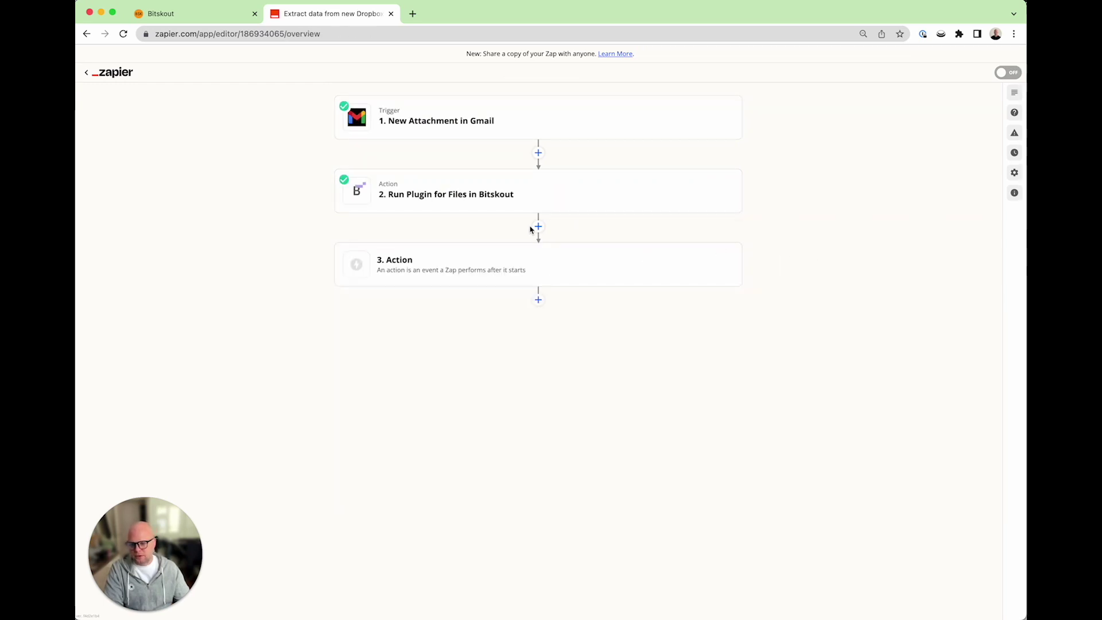
Add a Microsoft Excel Add Row action after Bitskout and begin account sign-in.
{"action": "left_click", "coordinate": [538, 227]}
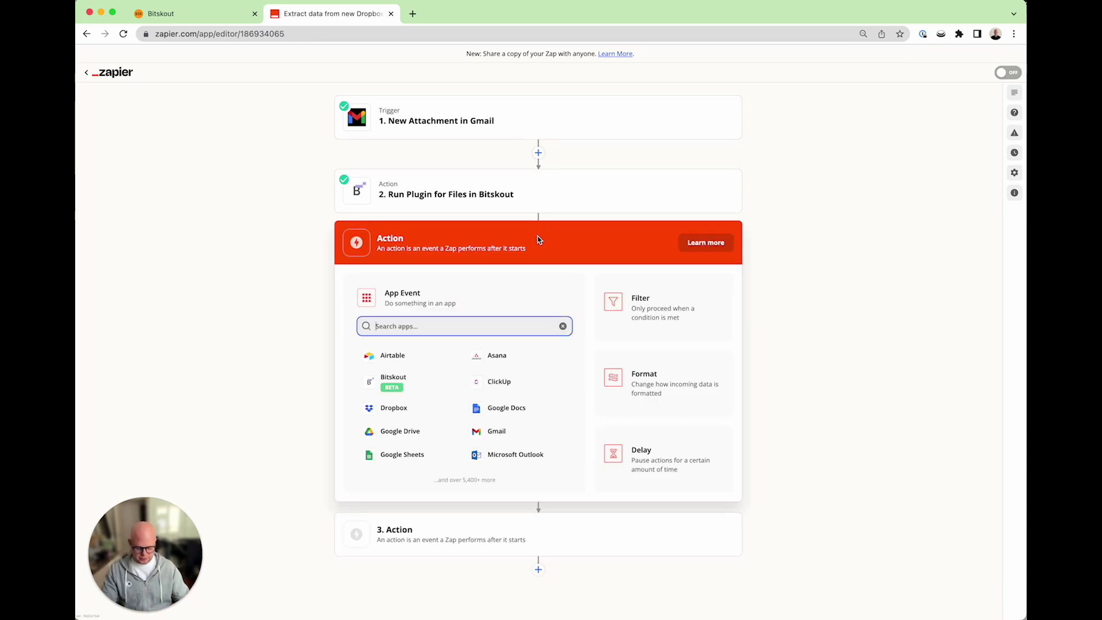
{"action": "type", "text": "Excel"}
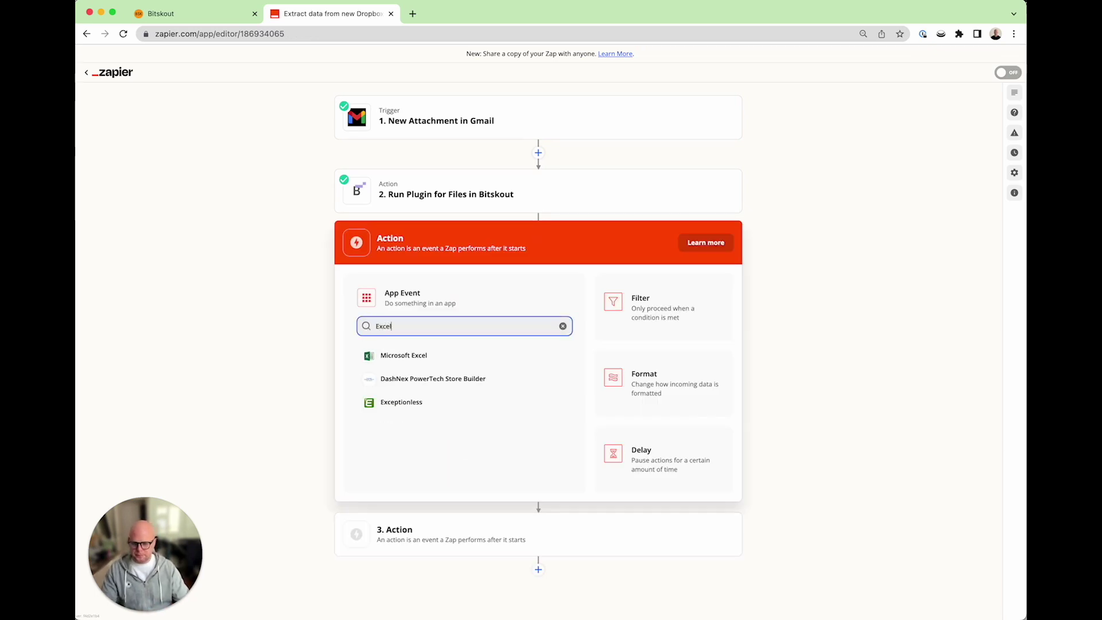
{"action": "left_click", "coordinate": [451, 362]}
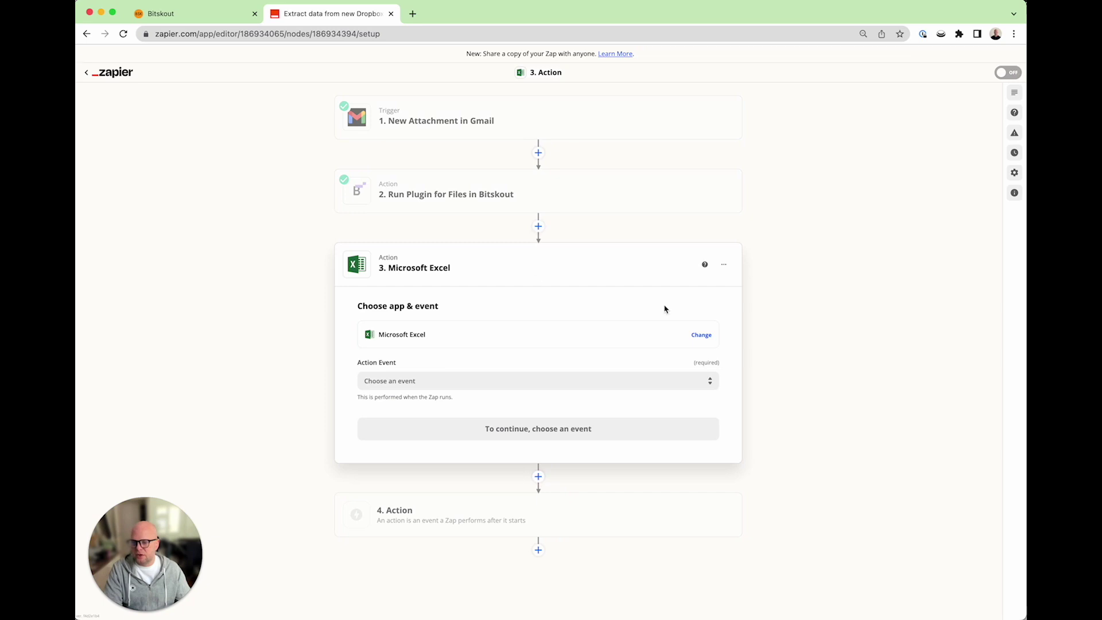
{"action": "left_click", "coordinate": [688, 381]}
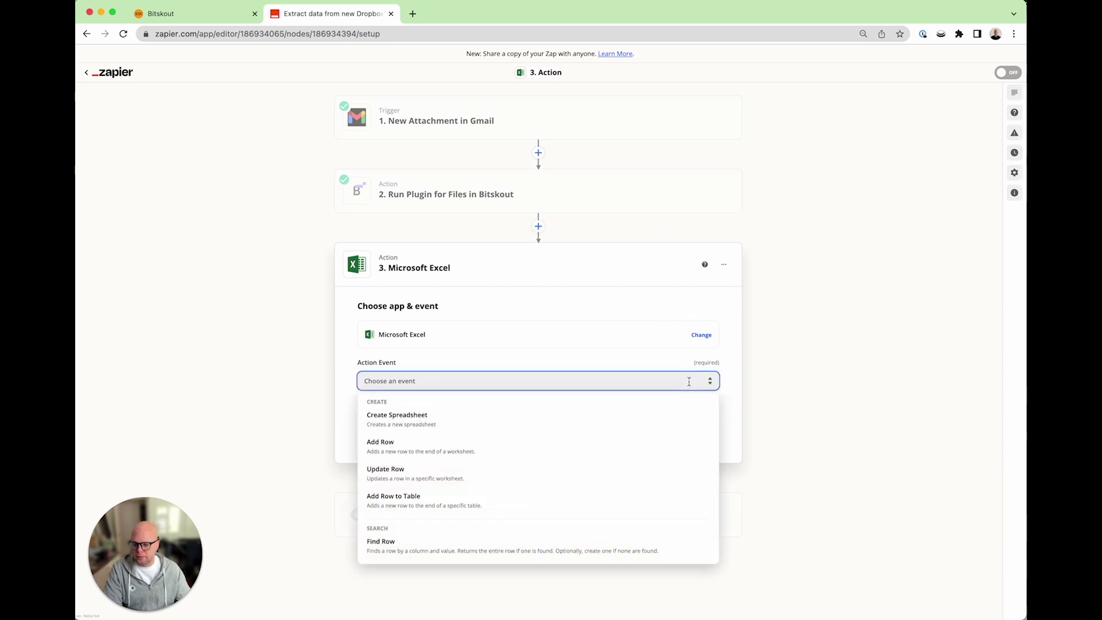
{"action": "left_click", "coordinate": [411, 455]}
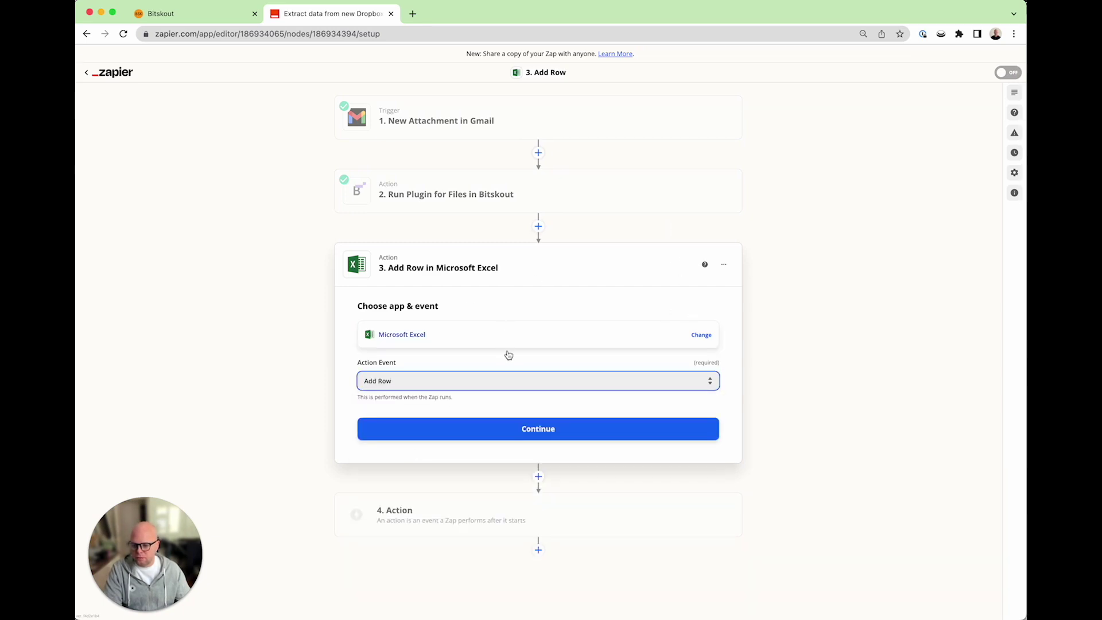
{"action": "left_click", "coordinate": [516, 432]}
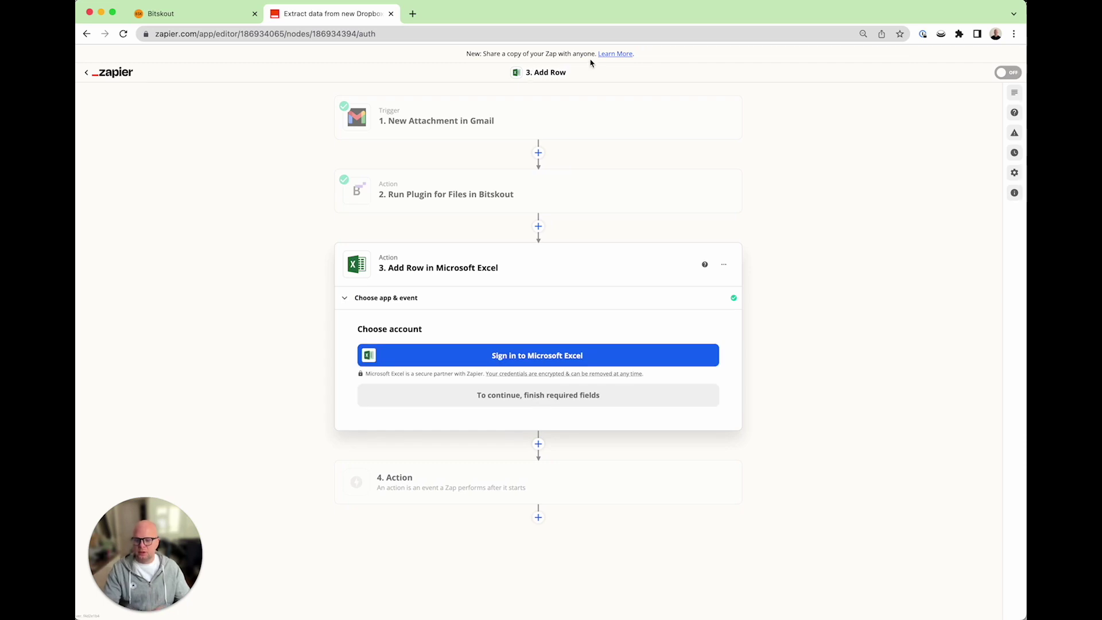
{"action": "left_click", "coordinate": [551, 356]}
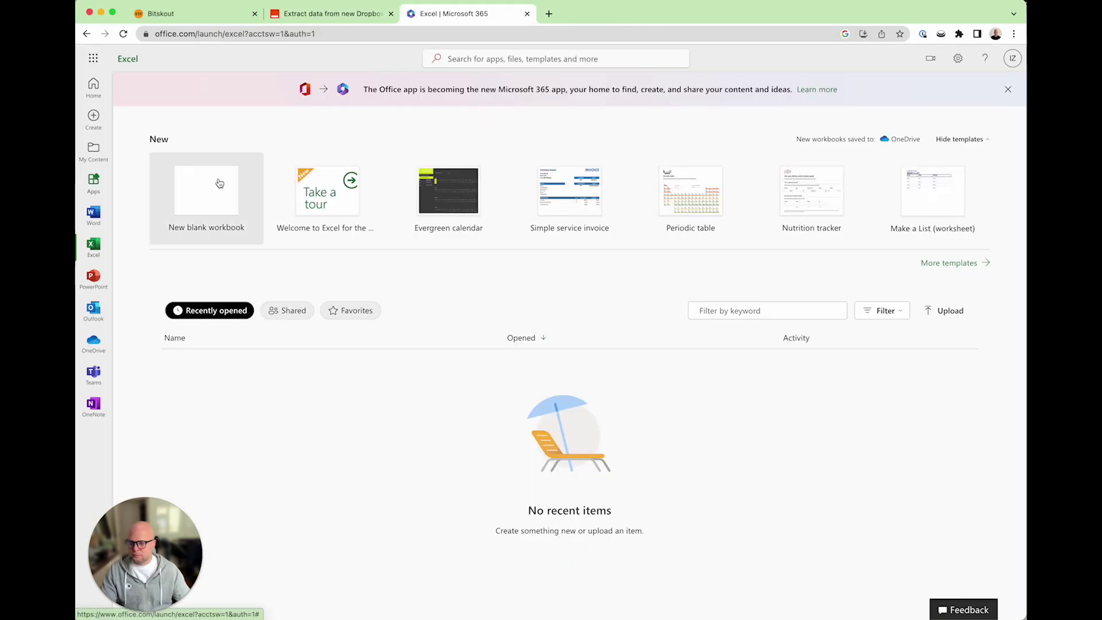
Create a new blank workbook named Invoices_March.
{"action": "left_click", "coordinate": [210, 193]}
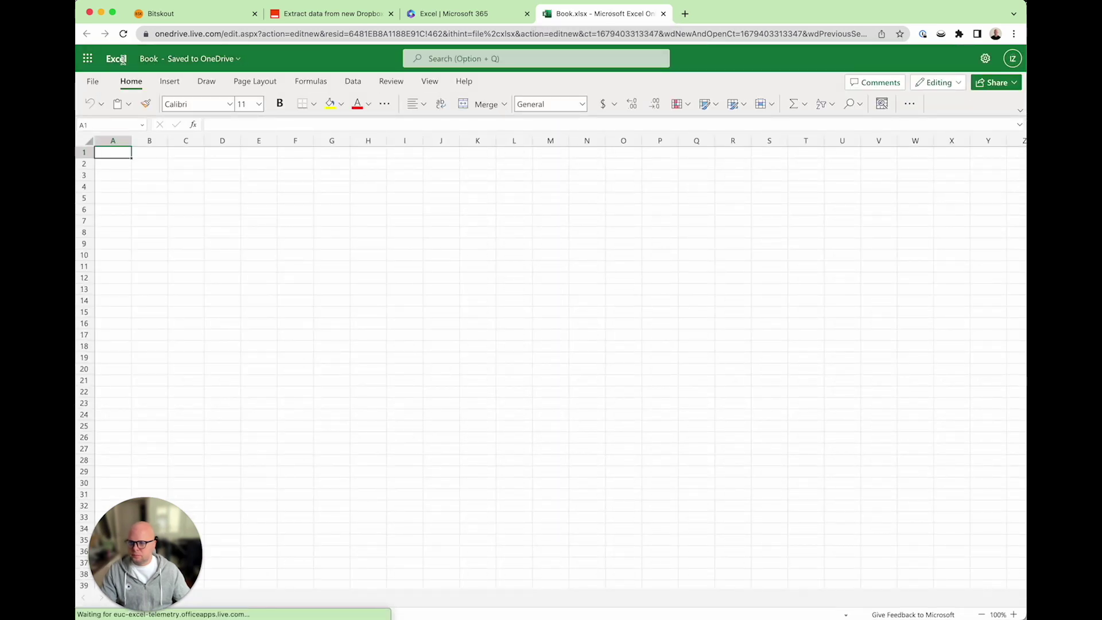
{"action": "left_click", "coordinate": [190, 58]}
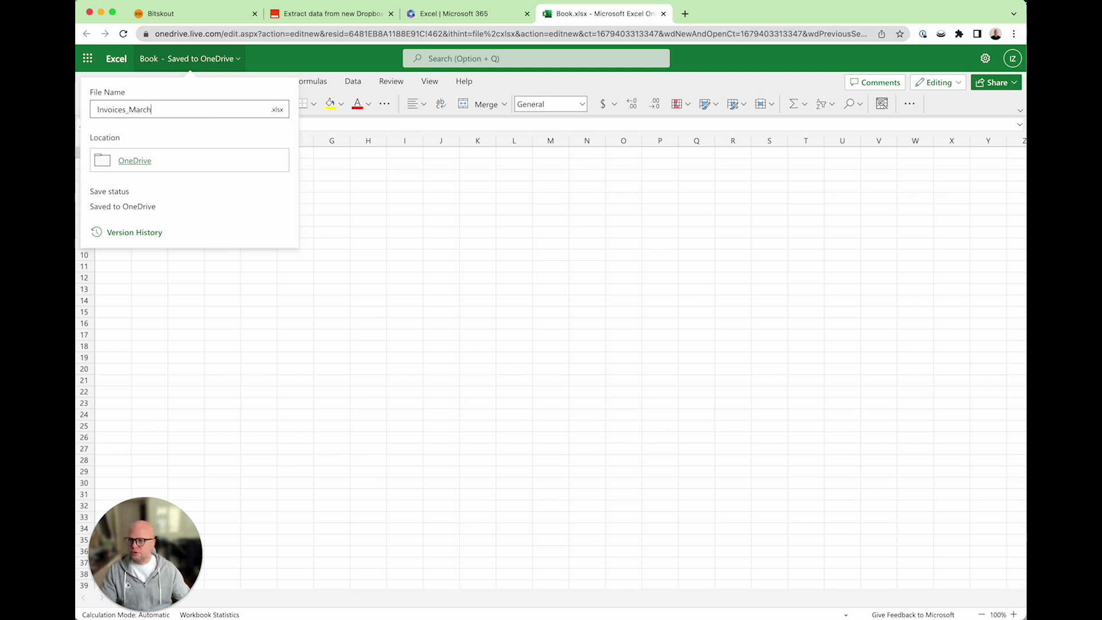
{"action": "type", "text": "Invoices_March"}
{"action": "key", "text": "Return"}
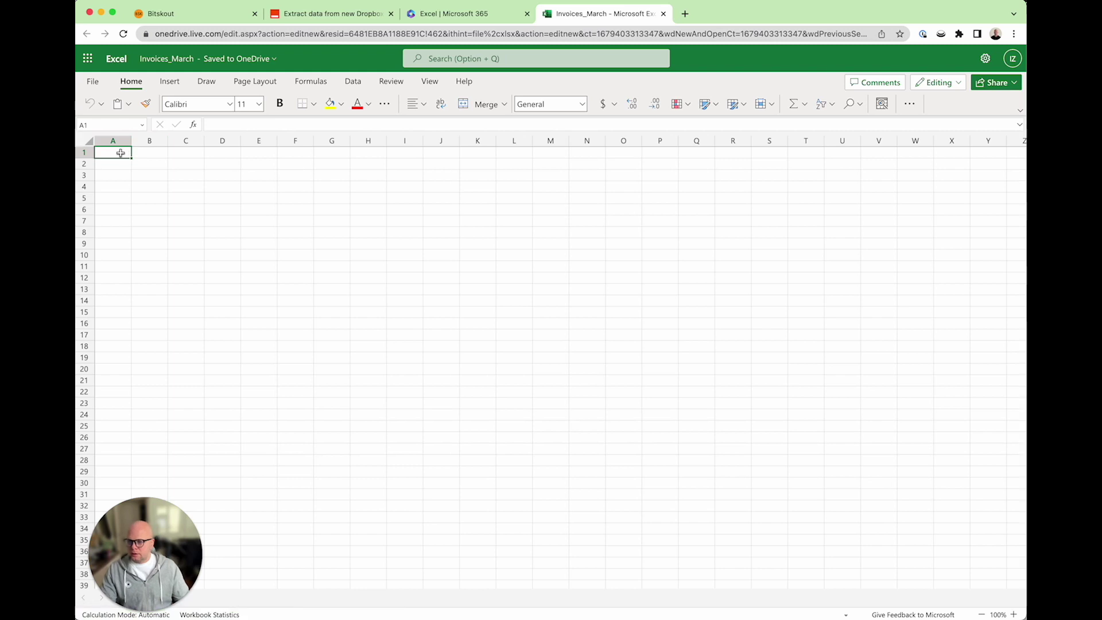
Enter headers Filename, Invoice ID, Vendor, Total, Currency and Date across A1:F1.
{"action": "double_click", "coordinate": [120, 153]}
{"action": "type", "text": "Filename"}
{"action": "key", "text": "Tab"}
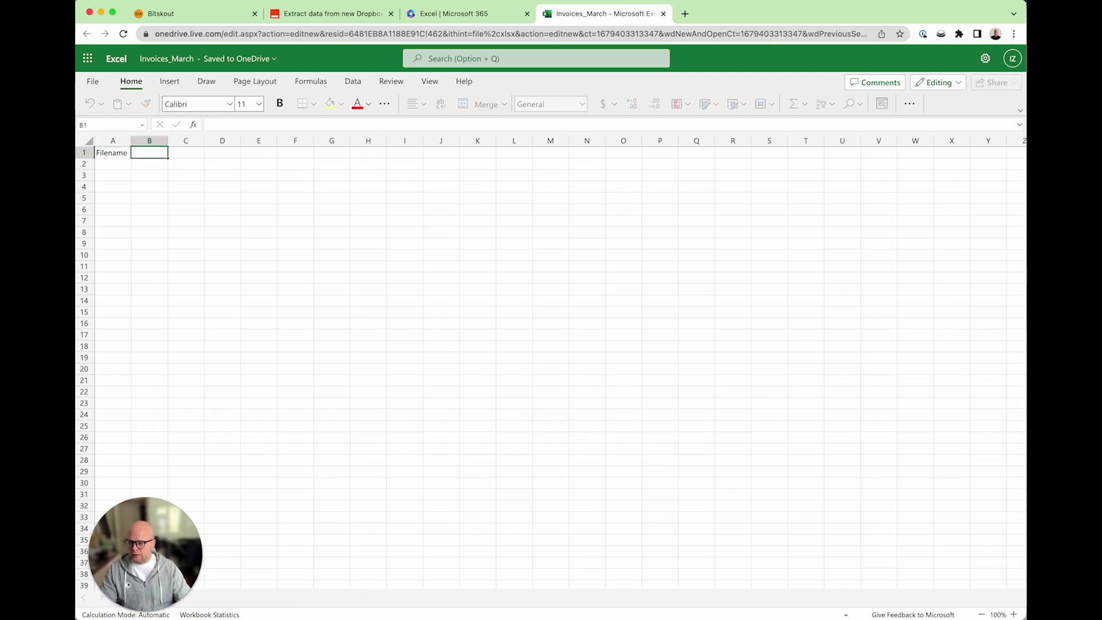
{"action": "type", "text": "Invoice ID"}
{"action": "key", "text": "Tab"}
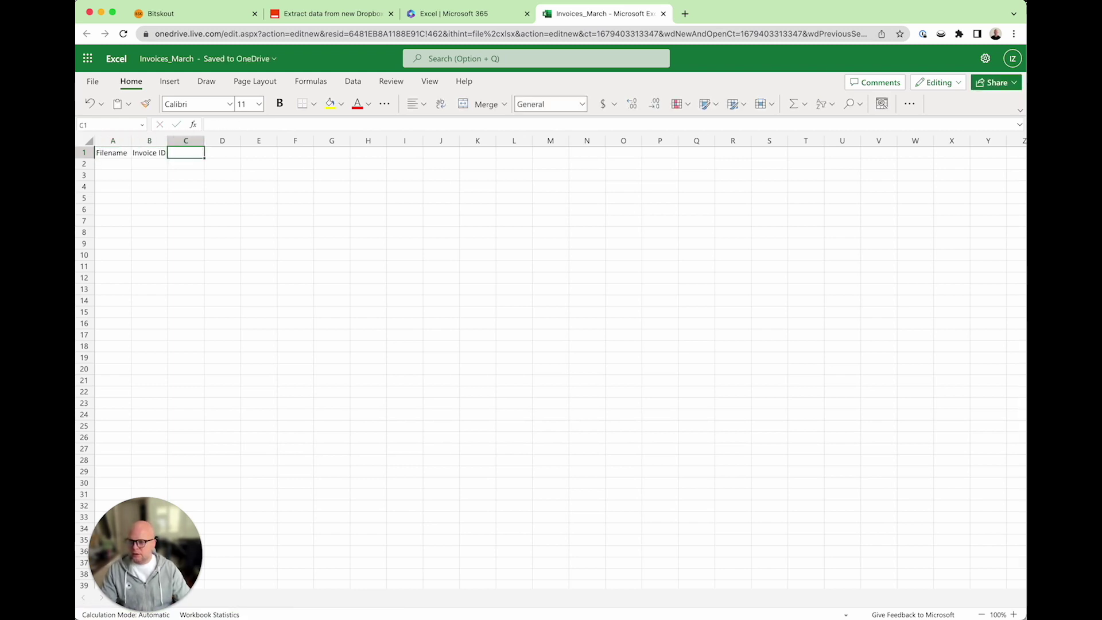
{"action": "type", "text": "Vendor"}
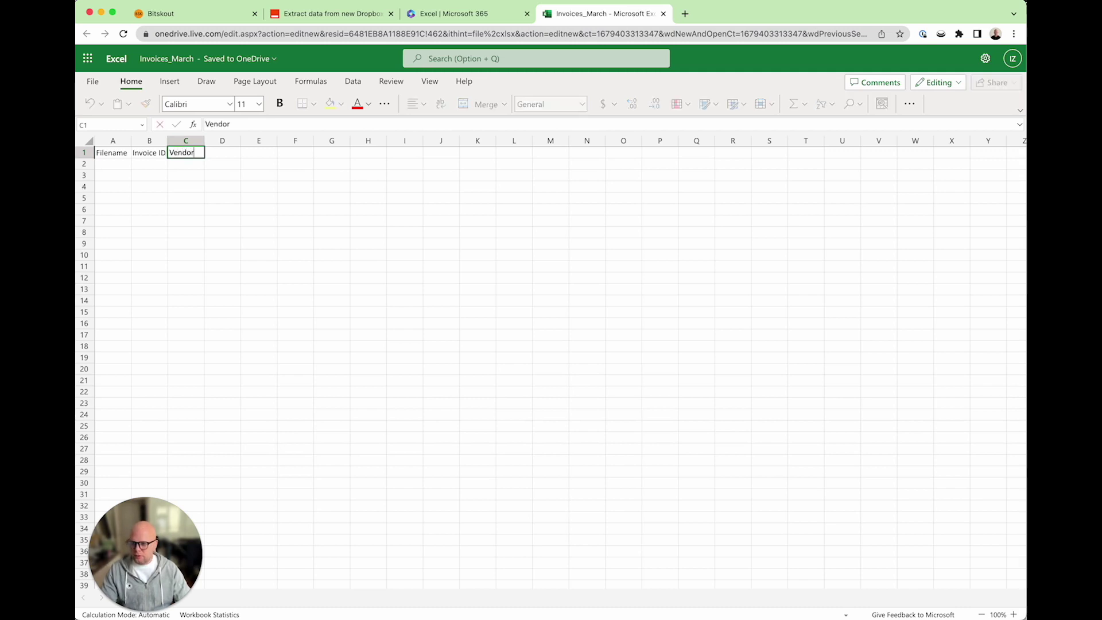
{"action": "key", "text": "Tab"}
{"action": "type", "text": "Total"}
{"action": "key", "text": "Tab"}
{"action": "type", "text": "Cur"}
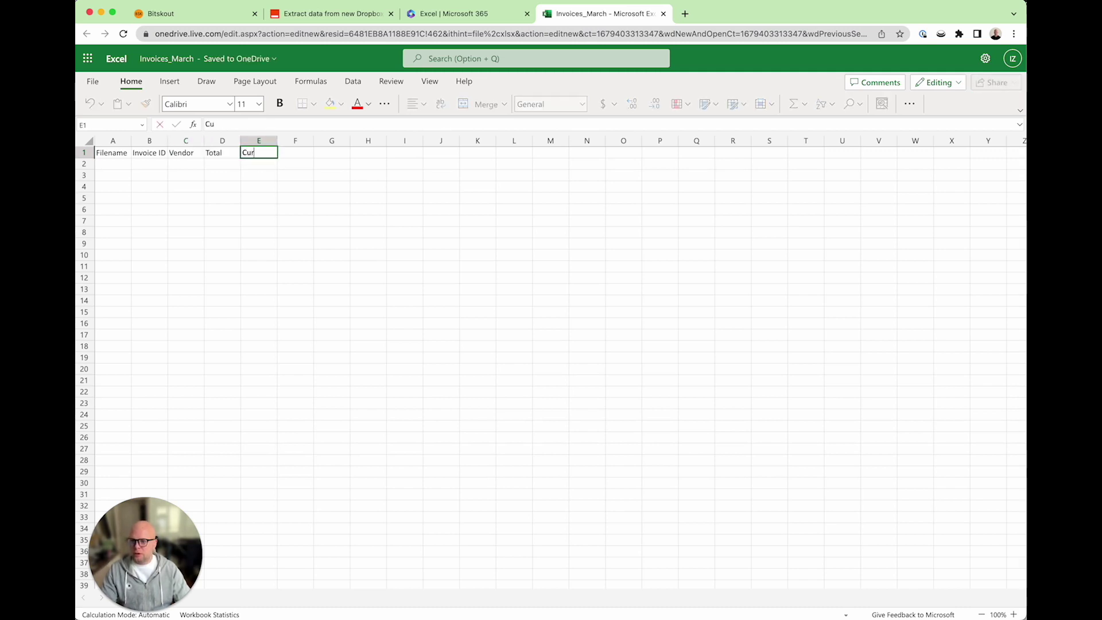
{"action": "type", "text": "rency"}
{"action": "key", "text": "Tab"}
{"action": "type", "text": "Data"}
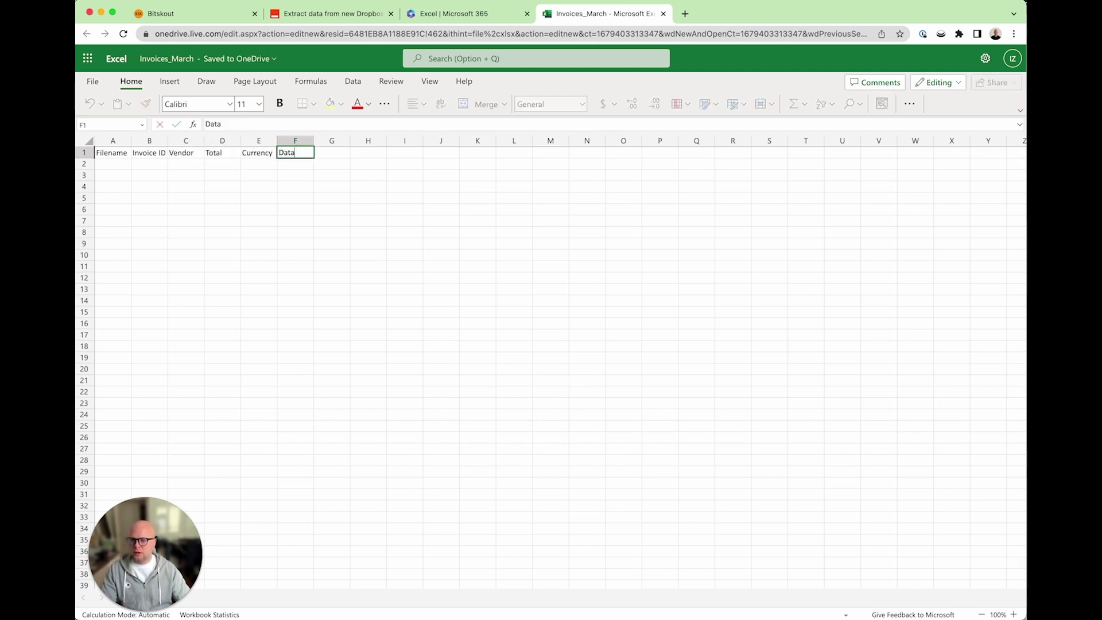
{"action": "left_click", "coordinate": [157, 237]}
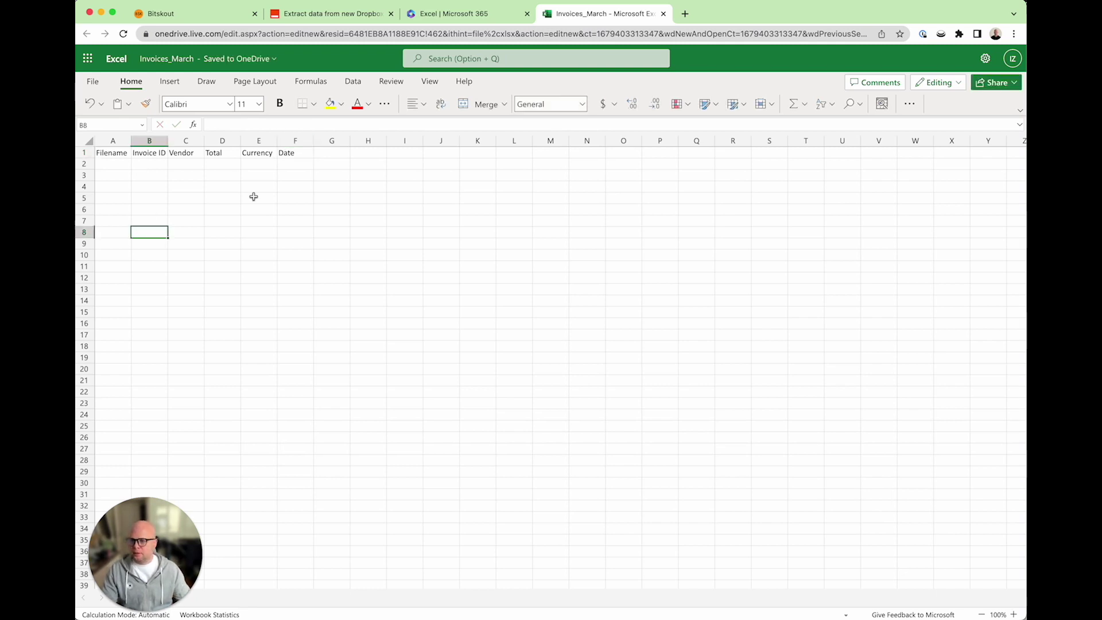
{"action": "scroll", "coordinate": [255, 195], "scroll_direction": "down", "scroll_amount": 3}
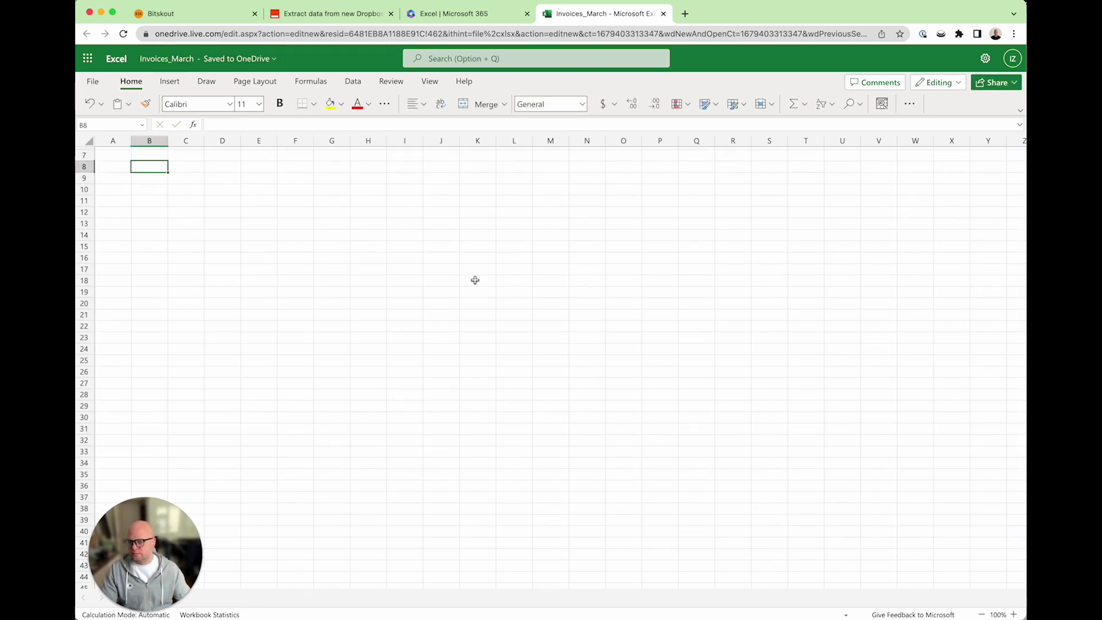
Point the Excel Add Row step at Invoices_March.xlsx, worksheet Sheet1.
{"action": "left_click", "coordinate": [329, 15]}
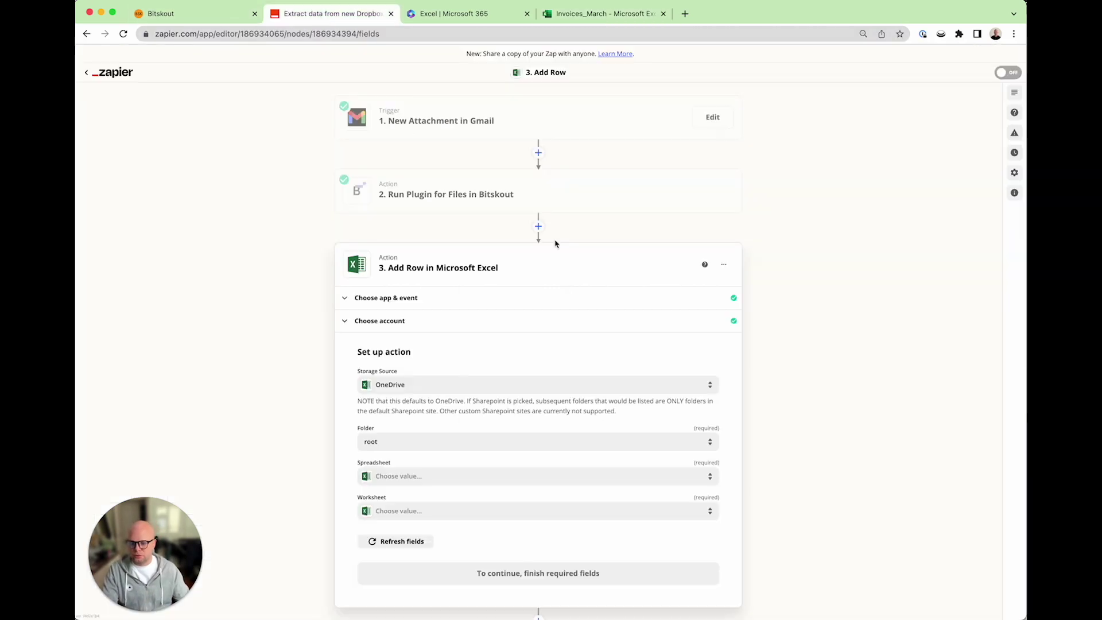
{"action": "left_click", "coordinate": [709, 395]}
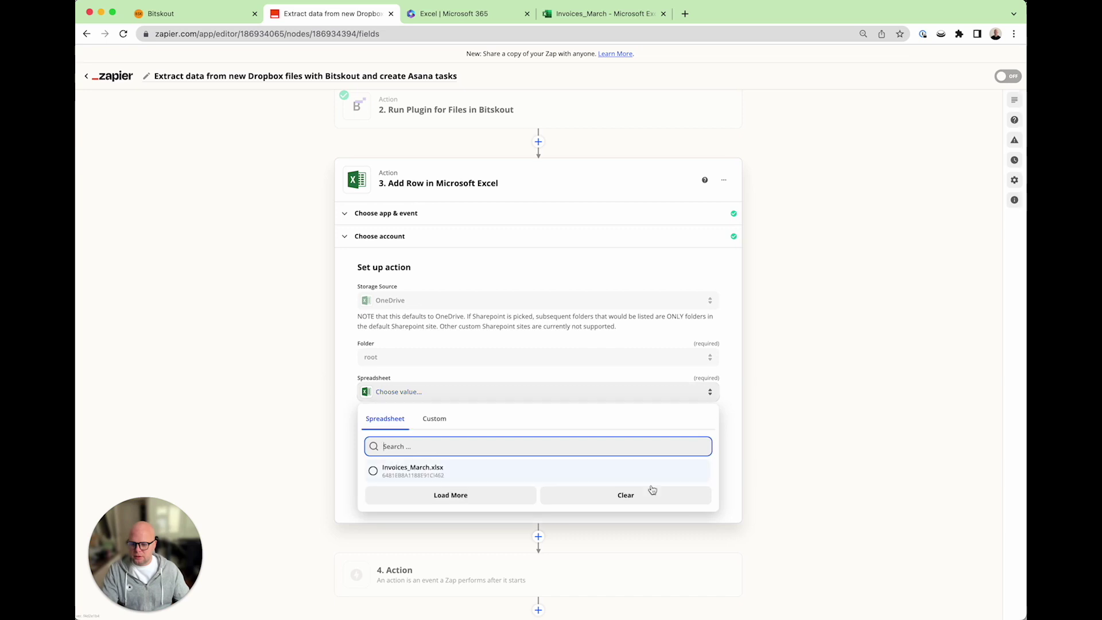
{"action": "left_click", "coordinate": [434, 472]}
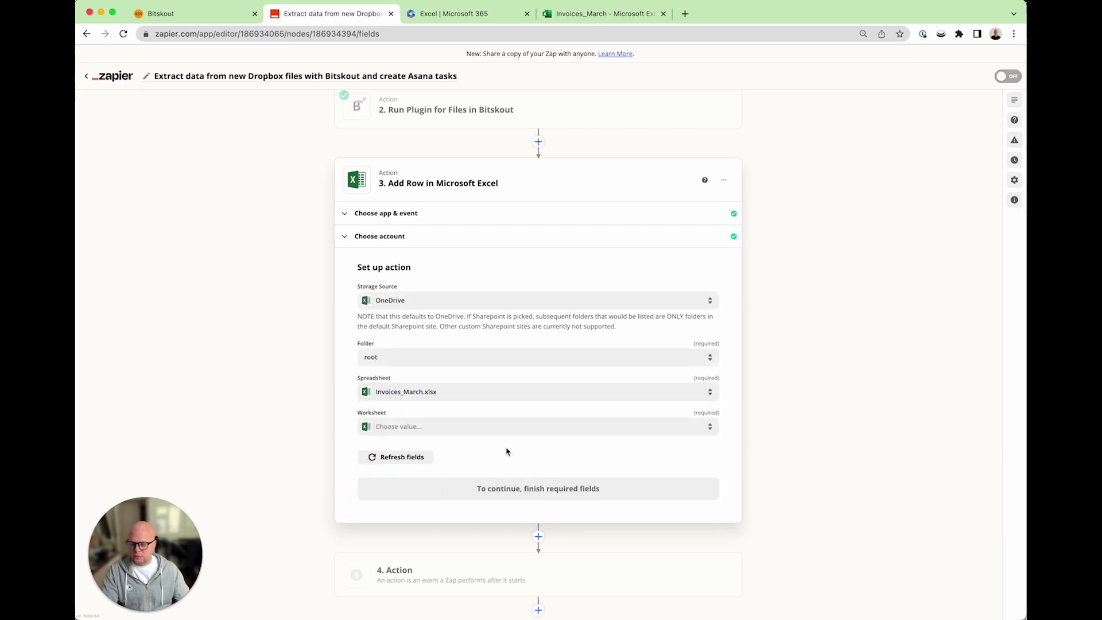
{"action": "left_click", "coordinate": [524, 429]}
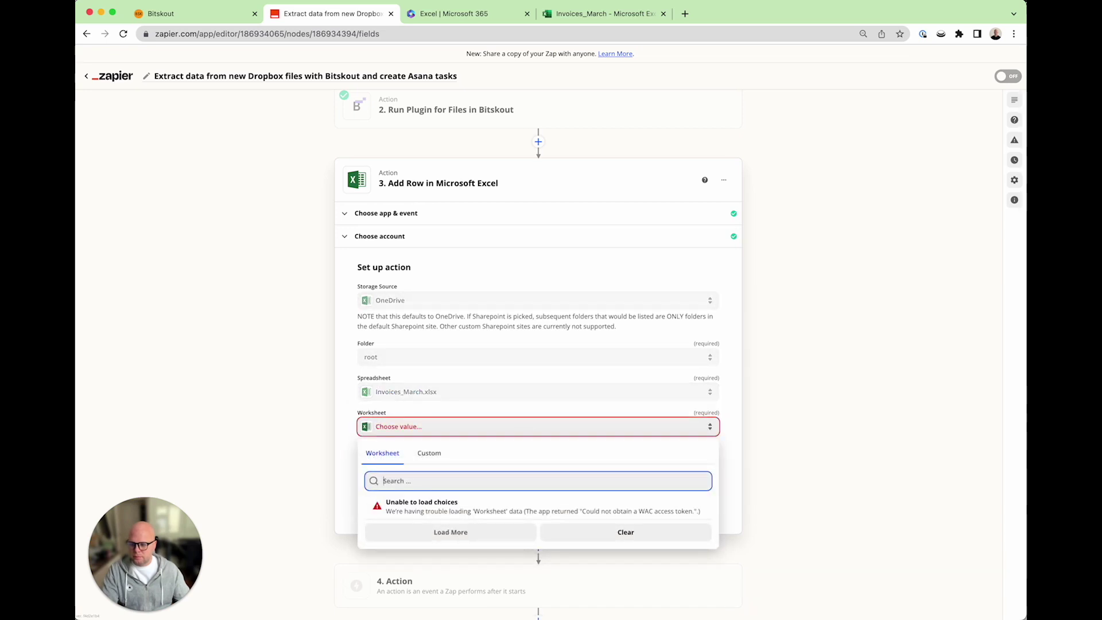
{"action": "key", "text": "super+Tab"}
{"action": "left_click", "coordinate": [423, 425]}
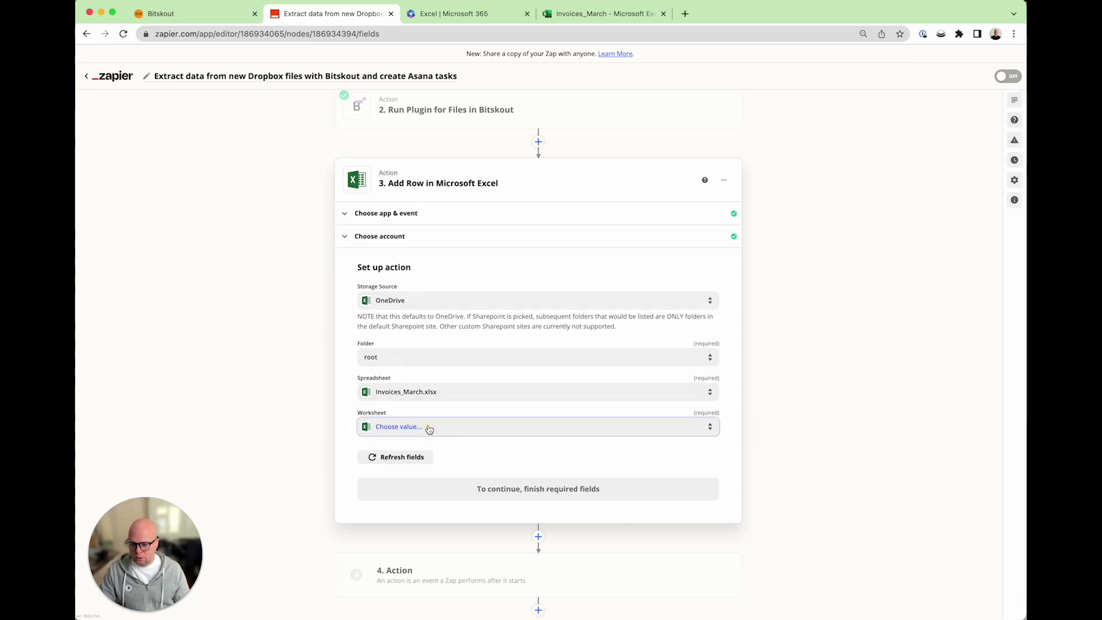
{"action": "left_click", "coordinate": [410, 511]}
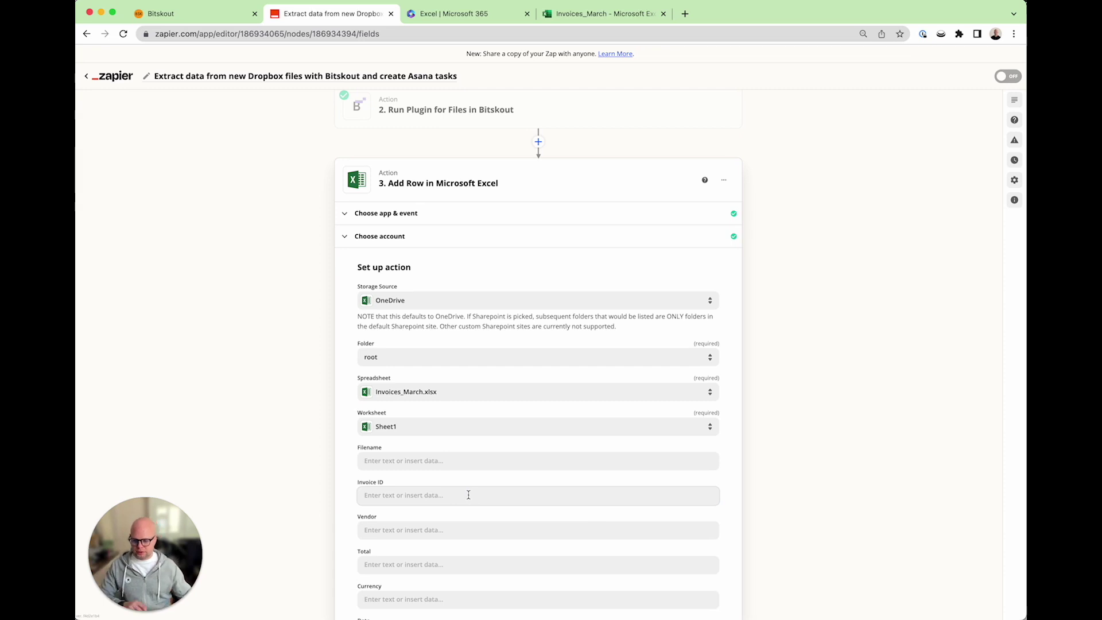
Map Filename to the Gmail attachment filename and Invoice ID to Bitskout's Invoice Receipt ID.
{"action": "left_click", "coordinate": [498, 461]}
{"action": "scroll", "coordinate": [551, 501], "scroll_direction": "down", "scroll_amount": 1}
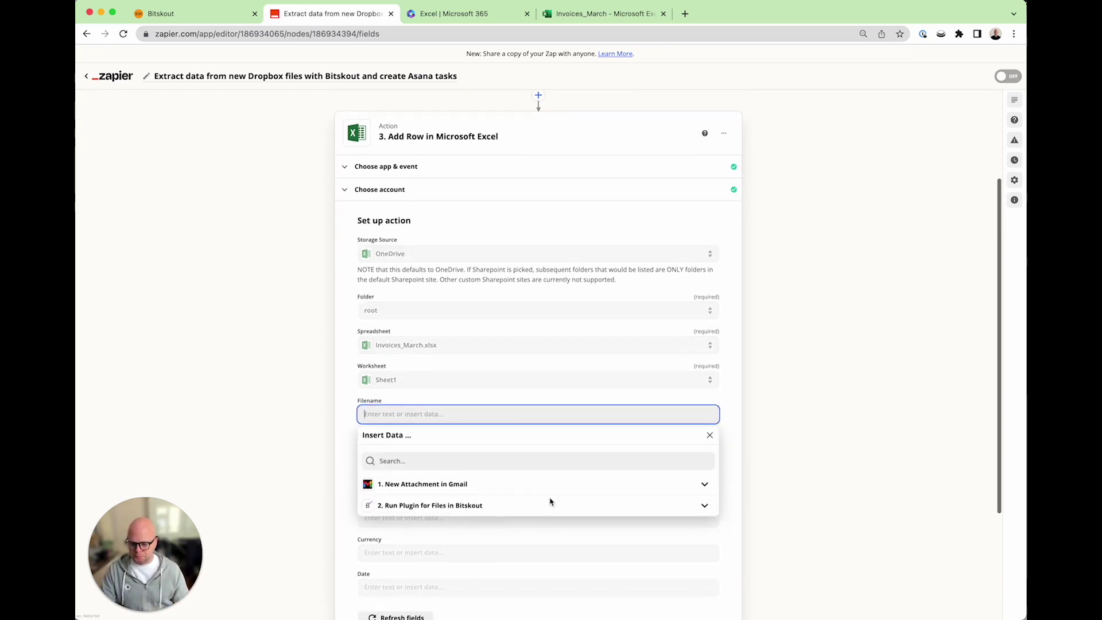
{"action": "left_click", "coordinate": [701, 485]}
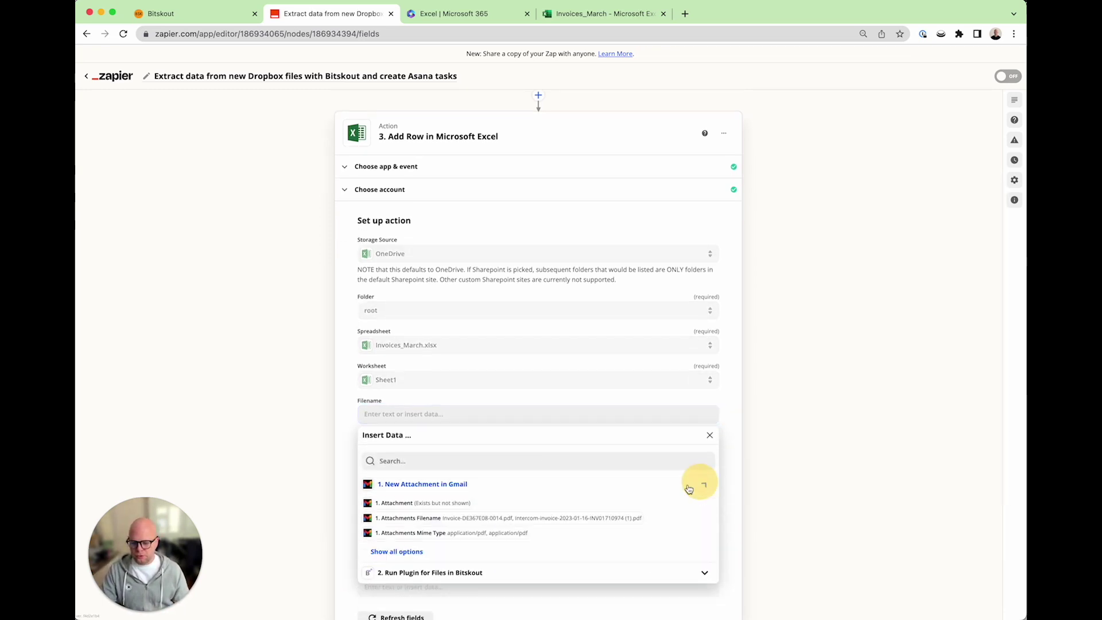
{"action": "left_click", "coordinate": [445, 521]}
{"action": "left_click", "coordinate": [414, 449]}
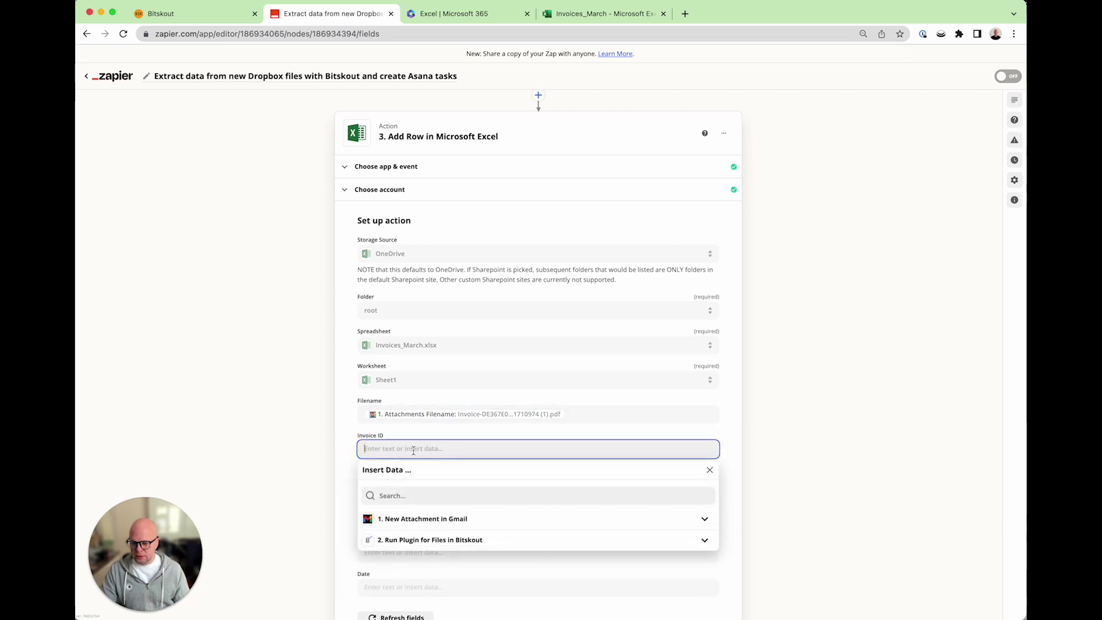
{"action": "left_click", "coordinate": [703, 542]}
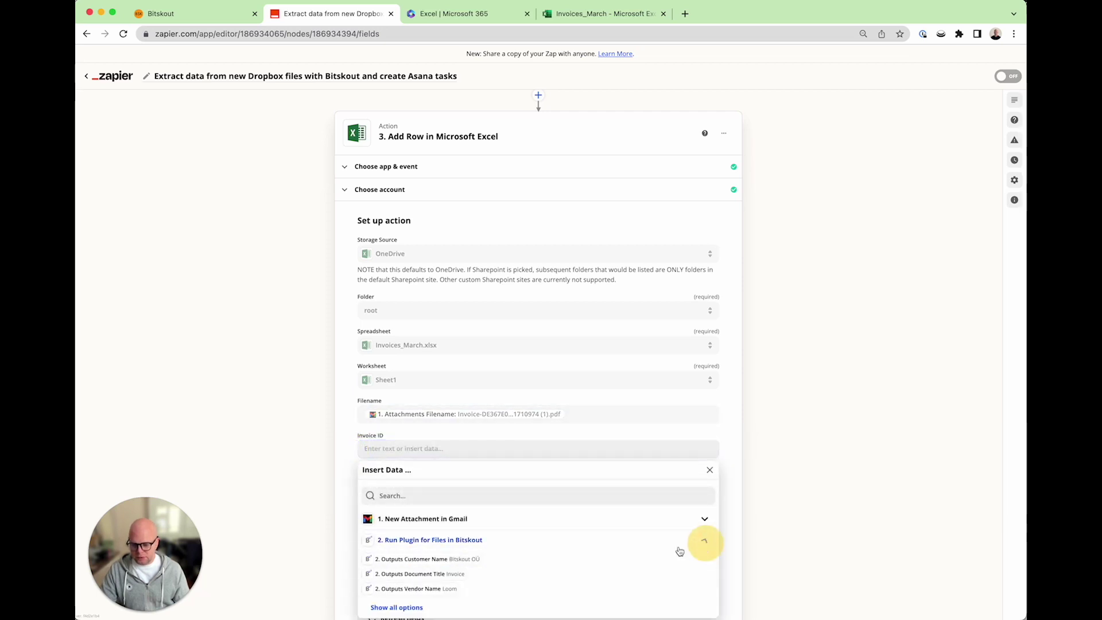
{"action": "scroll", "coordinate": [489, 560], "scroll_direction": "down", "scroll_amount": 1}
{"action": "left_click", "coordinate": [394, 546]}
{"action": "scroll", "coordinate": [402, 549], "scroll_direction": "down", "scroll_amount": 4}
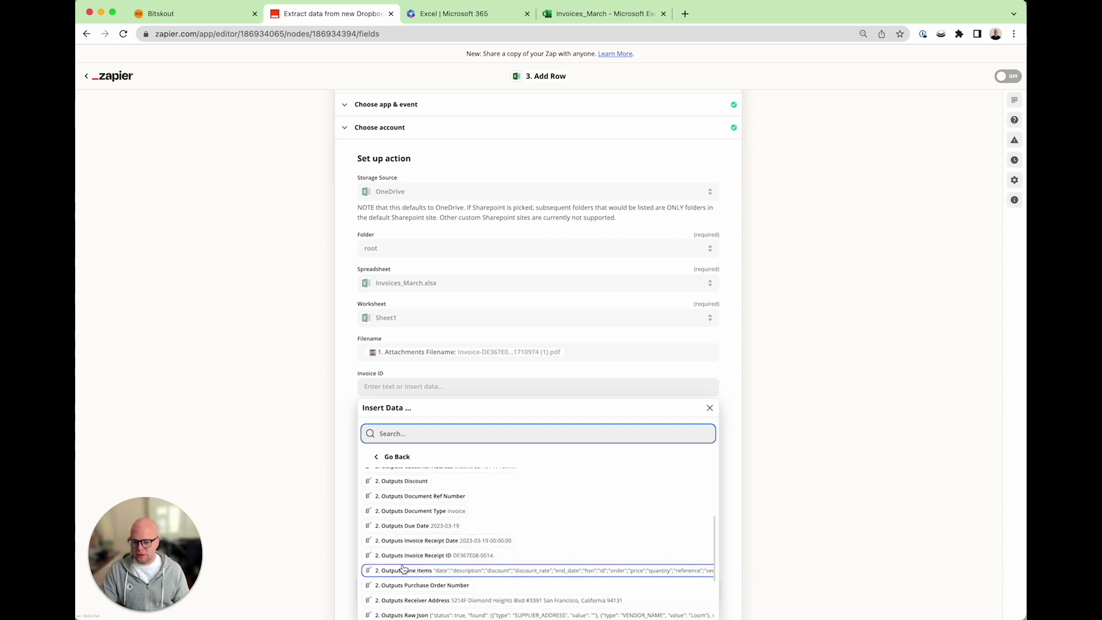
{"action": "left_click", "coordinate": [416, 556]}
{"action": "left_click", "coordinate": [352, 456]}
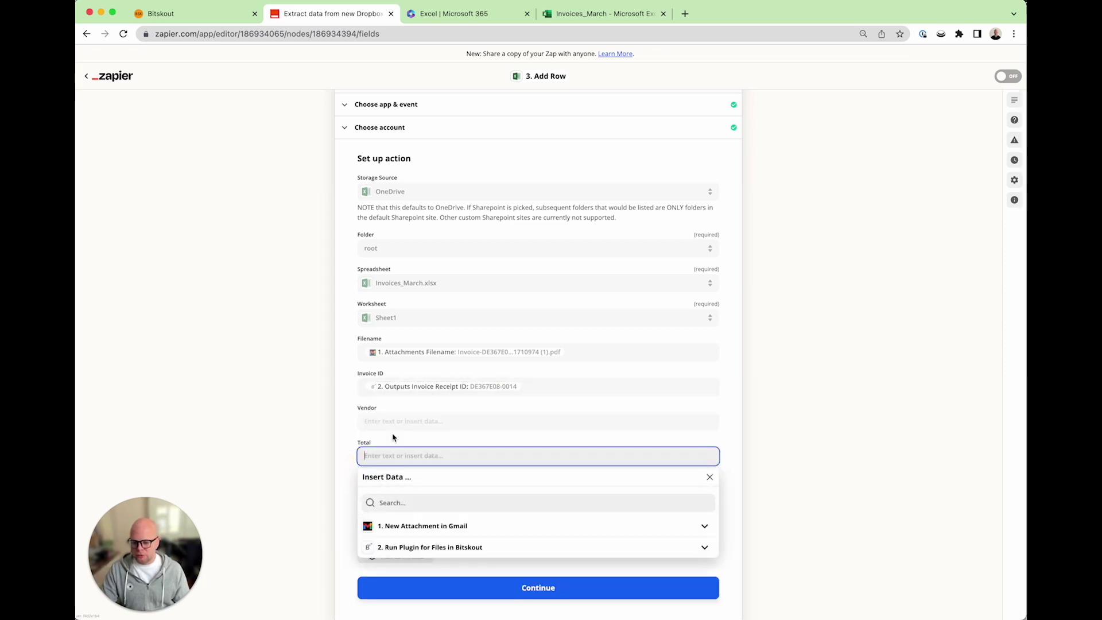
Map Vendor to Bitskout's vendor name output and Total to Bitskout's Total output.
{"action": "left_click", "coordinate": [389, 420]}
{"action": "left_click", "coordinate": [498, 512]}
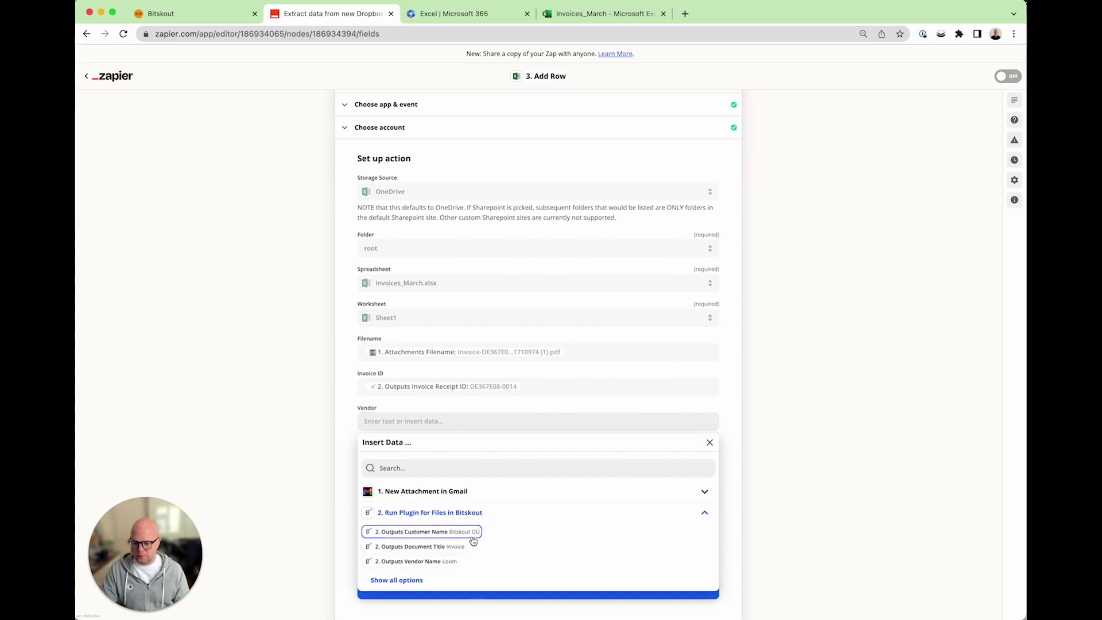
{"action": "left_click", "coordinate": [422, 561]}
{"action": "left_click", "coordinate": [344, 442]}
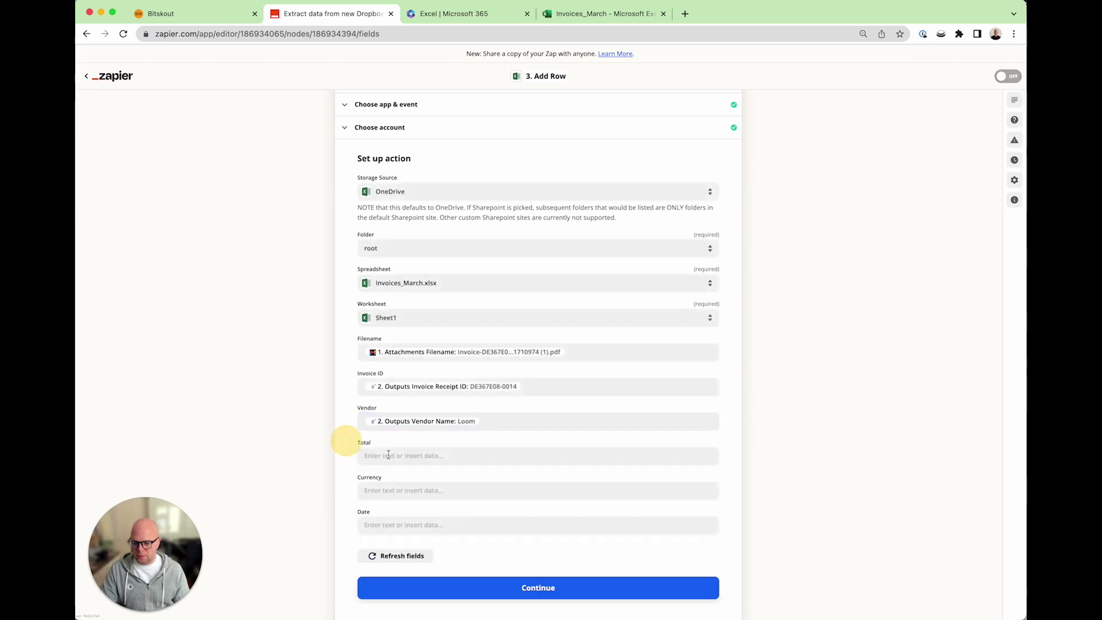
{"action": "left_click", "coordinate": [389, 453]}
{"action": "left_click", "coordinate": [467, 529]}
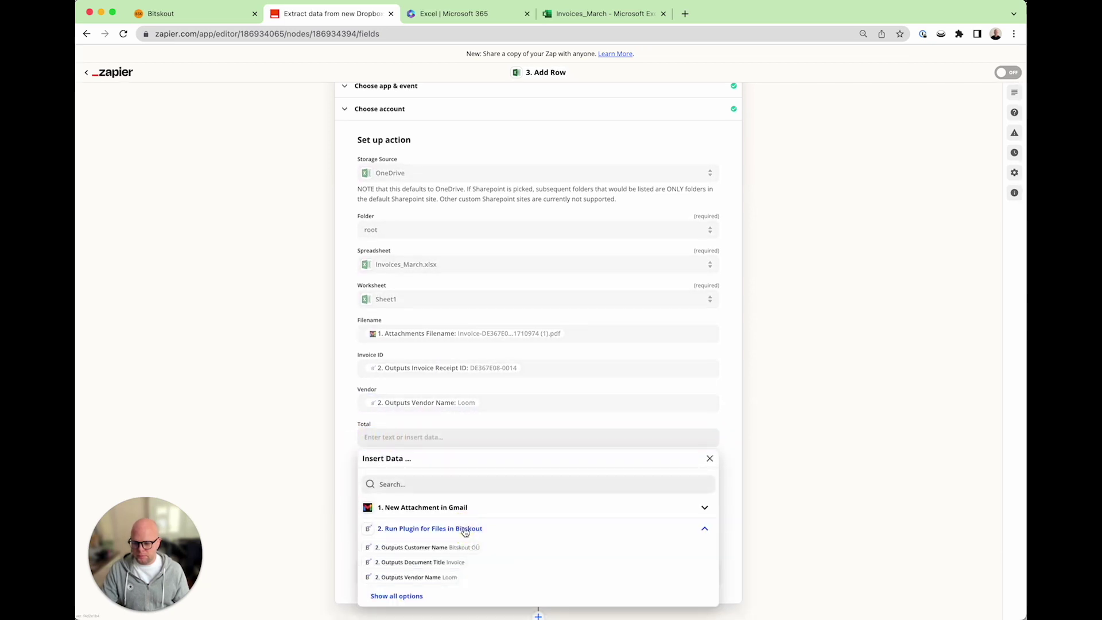
{"action": "scroll", "coordinate": [437, 526], "scroll_direction": "down", "scroll_amount": 2}
{"action": "left_click", "coordinate": [408, 525]}
{"action": "scroll", "coordinate": [446, 518], "scroll_direction": "down", "scroll_amount": 5}
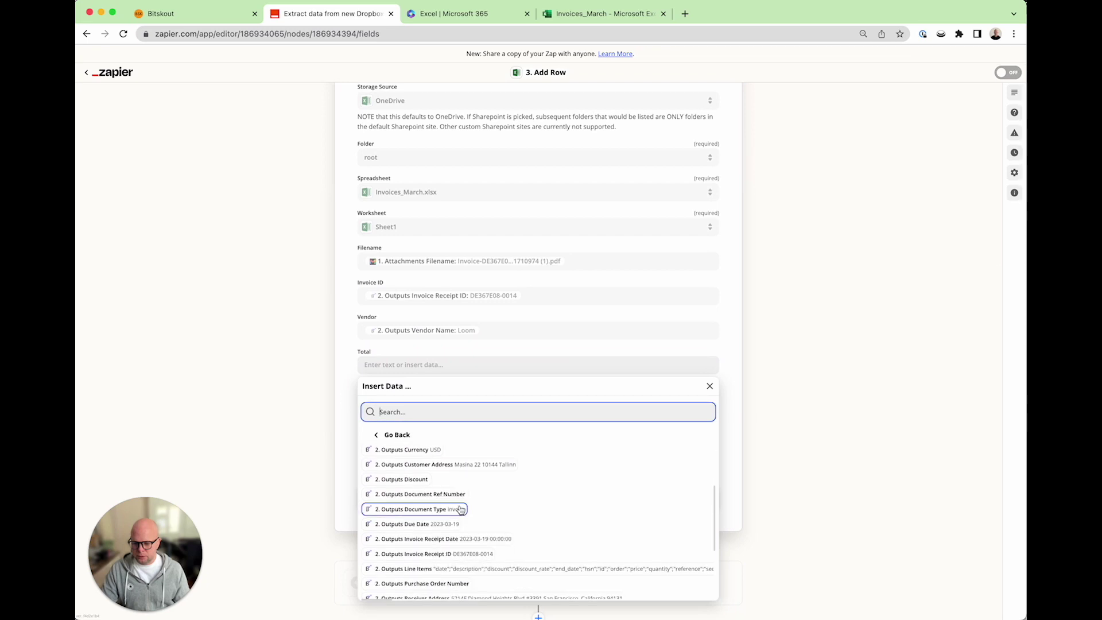
{"action": "left_click", "coordinate": [422, 570]}
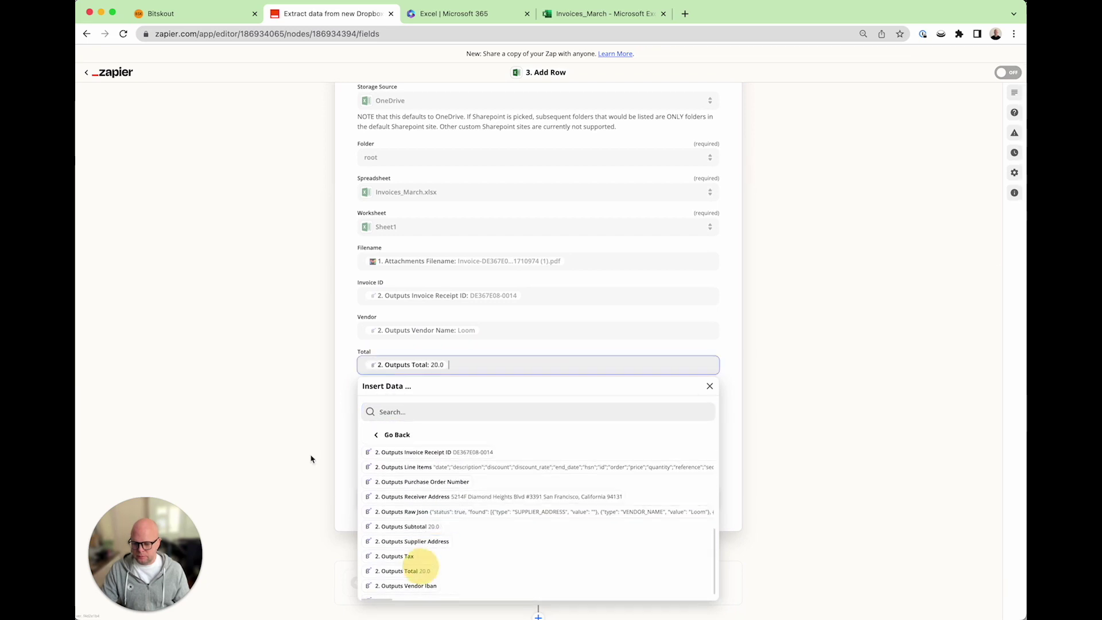
Map Currency to Bitskout's Currency output and Date to the Invoice Receipt Date output.
{"action": "left_click", "coordinate": [345, 439]}
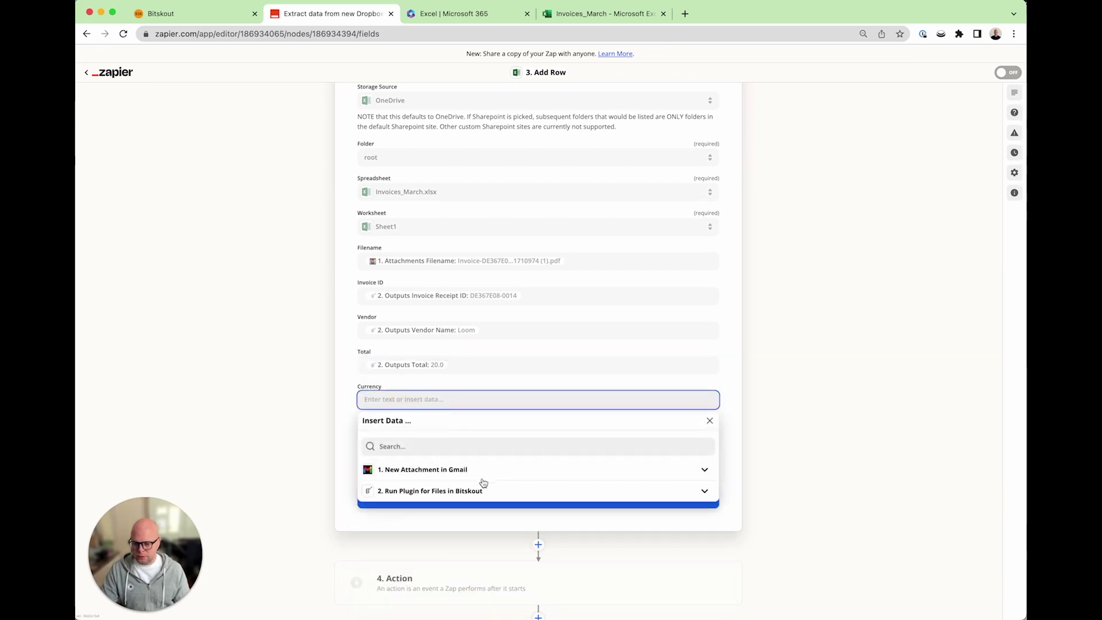
{"action": "left_click", "coordinate": [480, 489]}
{"action": "left_click", "coordinate": [411, 545]}
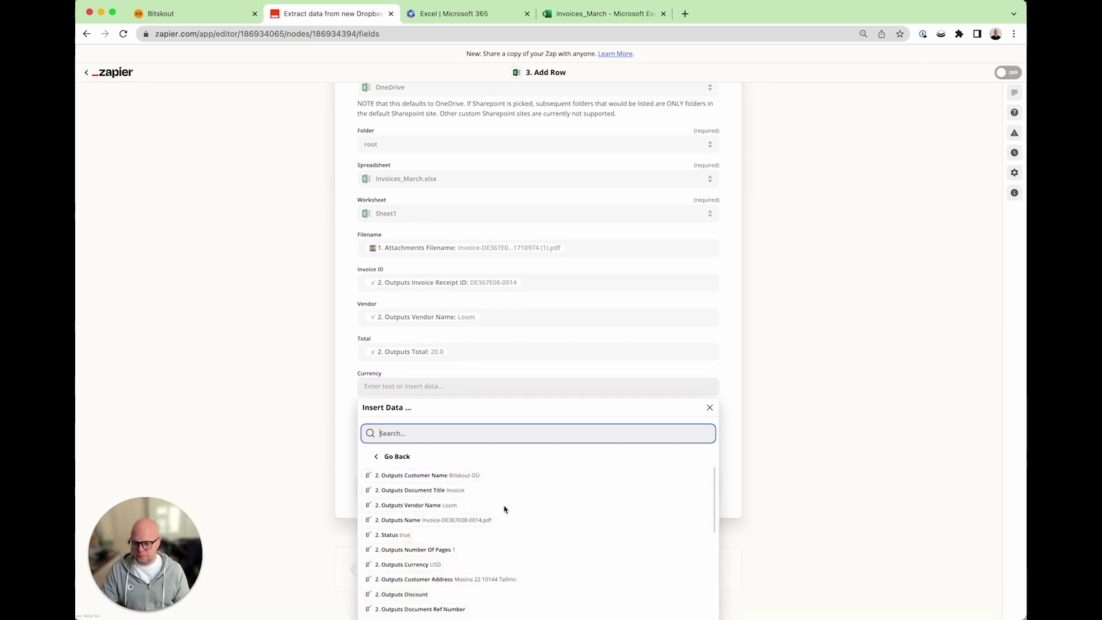
{"action": "scroll", "coordinate": [459, 505], "scroll_direction": "down", "scroll_amount": 3}
{"action": "scroll", "coordinate": [442, 494], "scroll_direction": "up", "scroll_amount": 1}
{"action": "left_click", "coordinate": [424, 508]}
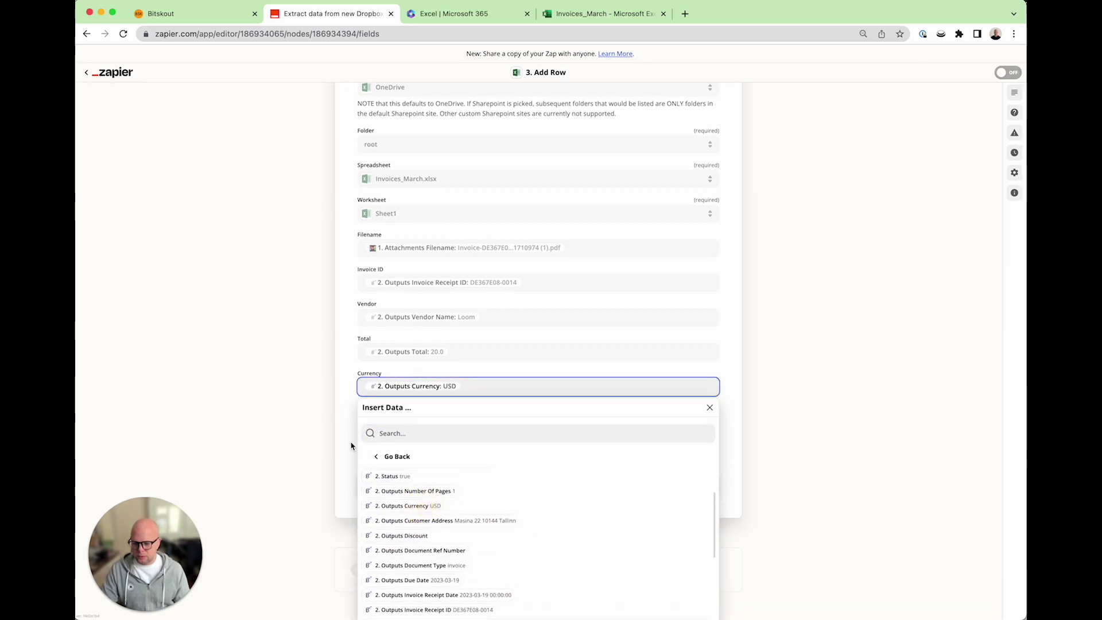
{"action": "left_click", "coordinate": [388, 422]}
{"action": "left_click", "coordinate": [476, 514]}
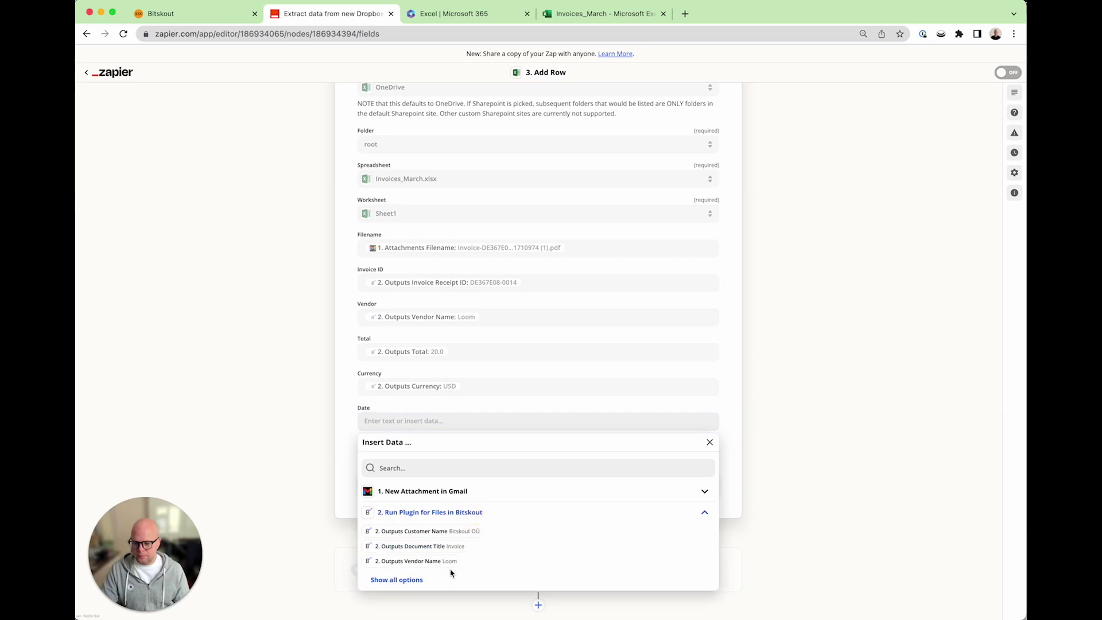
{"action": "left_click", "coordinate": [402, 582]}
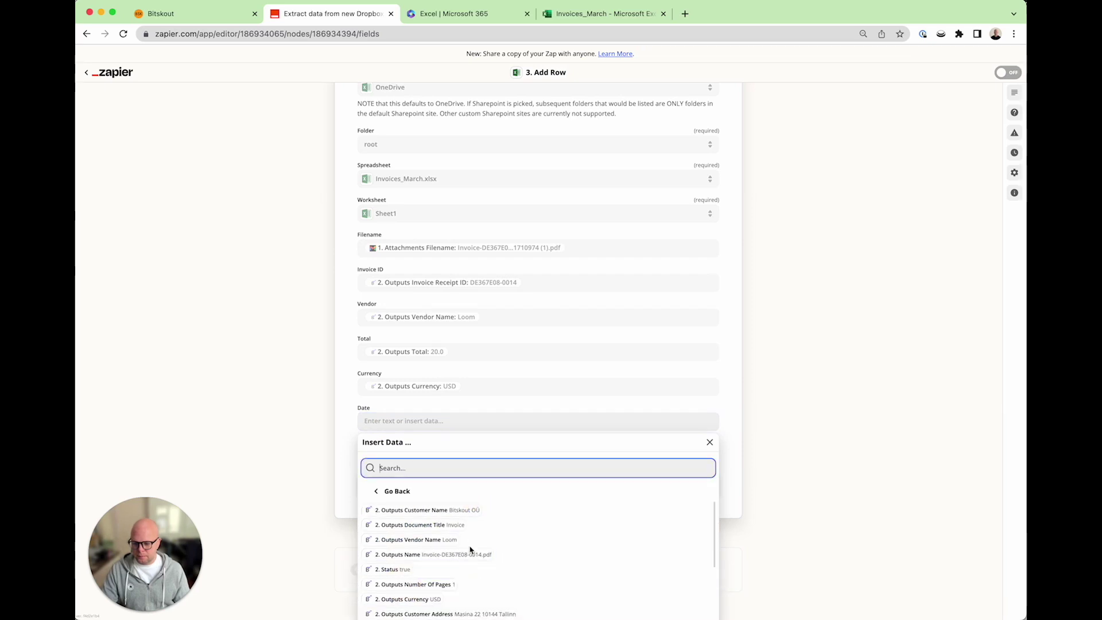
{"action": "scroll", "coordinate": [471, 550], "scroll_direction": "down", "scroll_amount": 5}
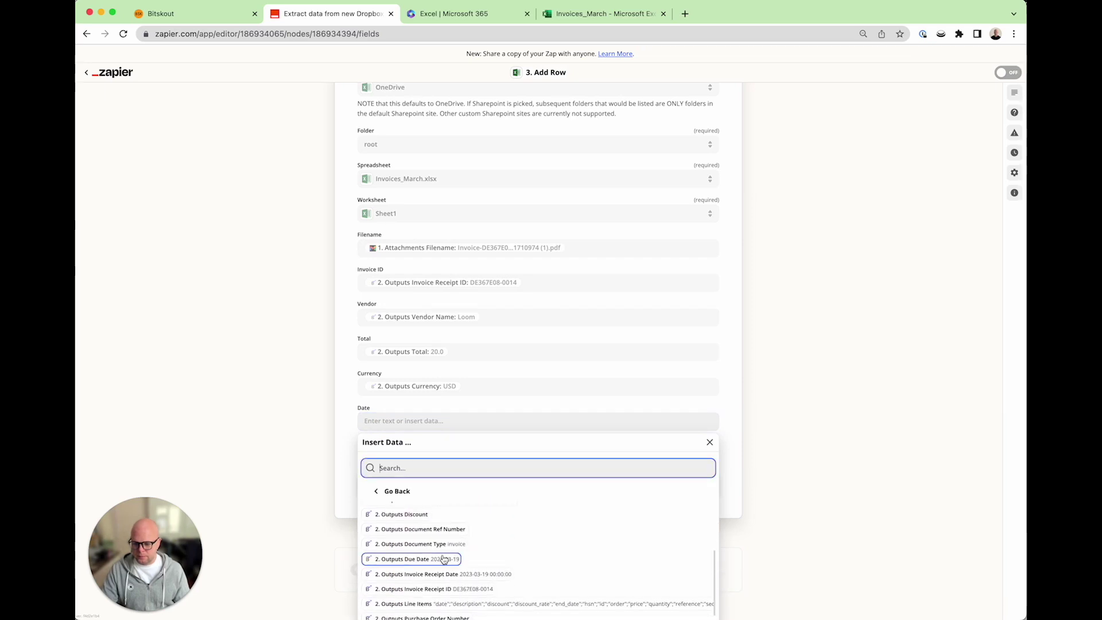
{"action": "left_click", "coordinate": [454, 573]}
{"action": "left_click", "coordinate": [342, 493]}
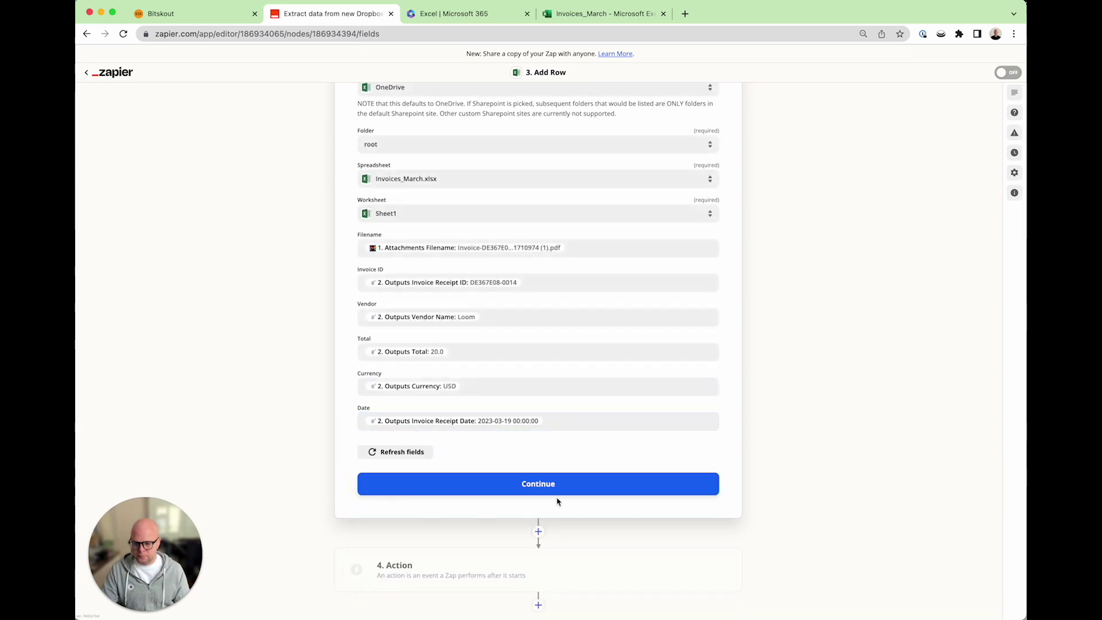
Save the Excel field mapping and send a test row to the spreadsheet.
{"action": "left_click", "coordinate": [556, 488]}
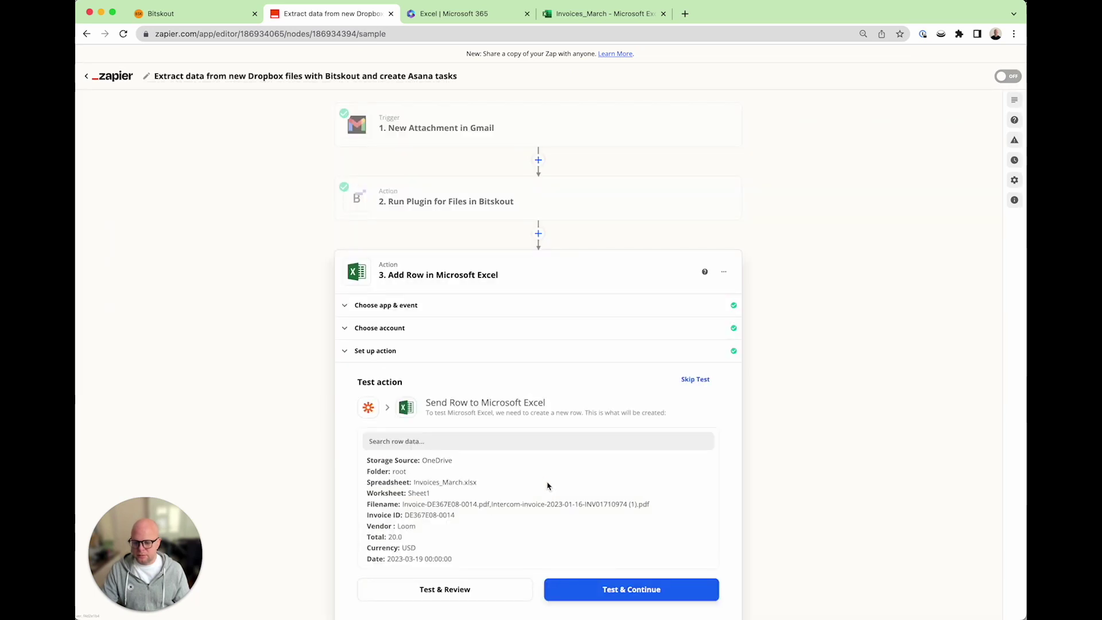
{"action": "left_click", "coordinate": [631, 589]}
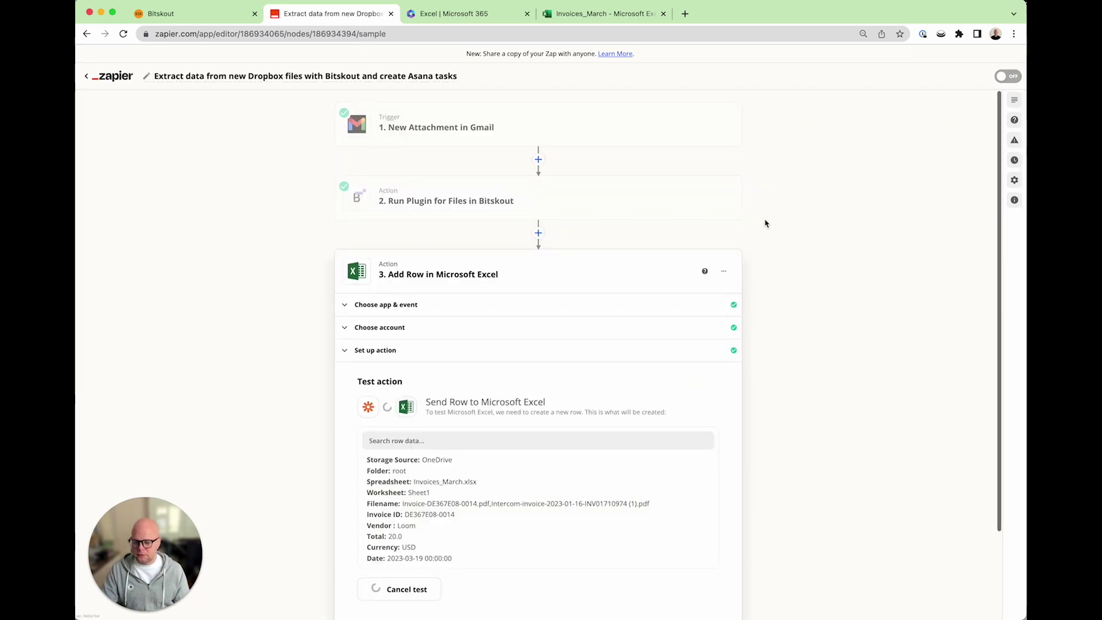
{"action": "left_click", "coordinate": [613, 20]}
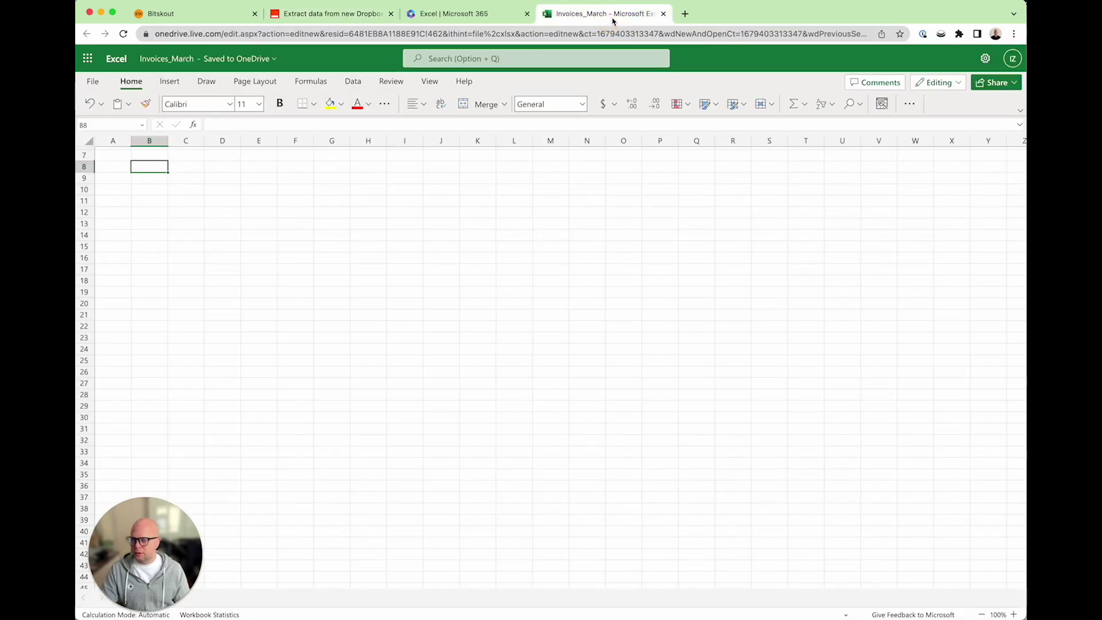
Reload Invoices_March to confirm the test invoice row, widening column F to show the date.
{"action": "scroll", "coordinate": [214, 288], "scroll_direction": "up", "scroll_amount": 2}
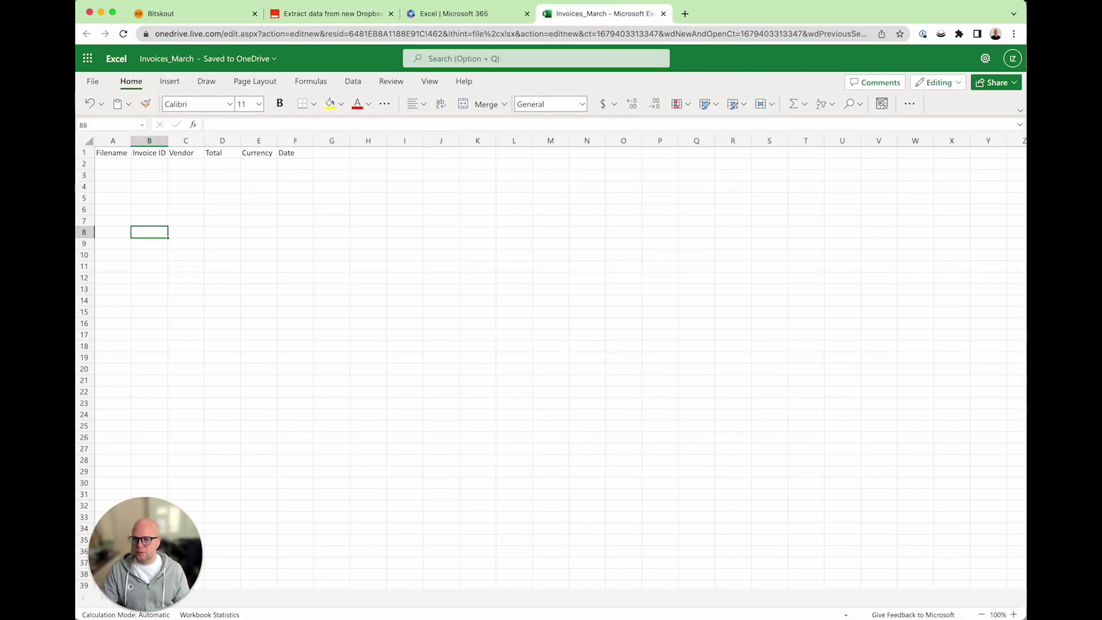
{"action": "left_click", "coordinate": [332, 19]}
{"action": "left_click", "coordinate": [573, 268]}
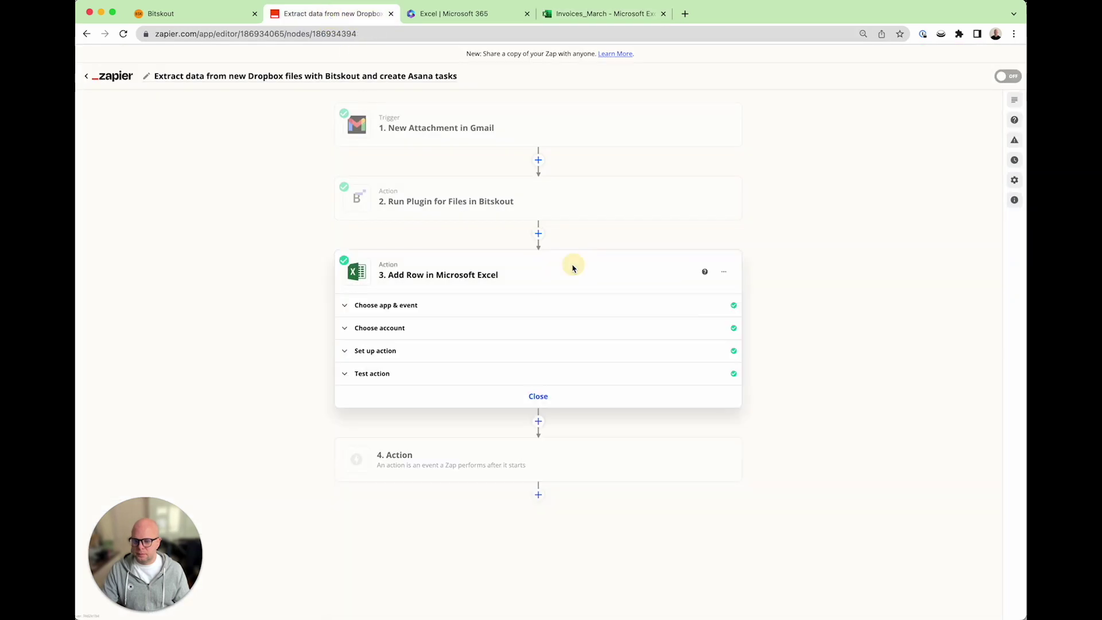
{"action": "left_click", "coordinate": [609, 14]}
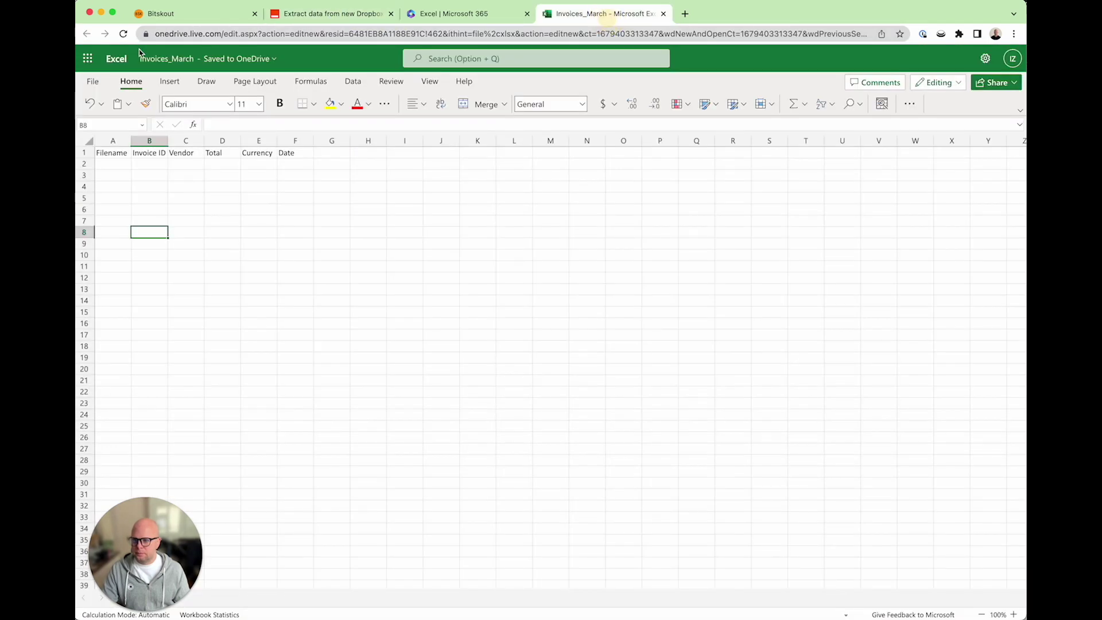
{"action": "left_click", "coordinate": [124, 34]}
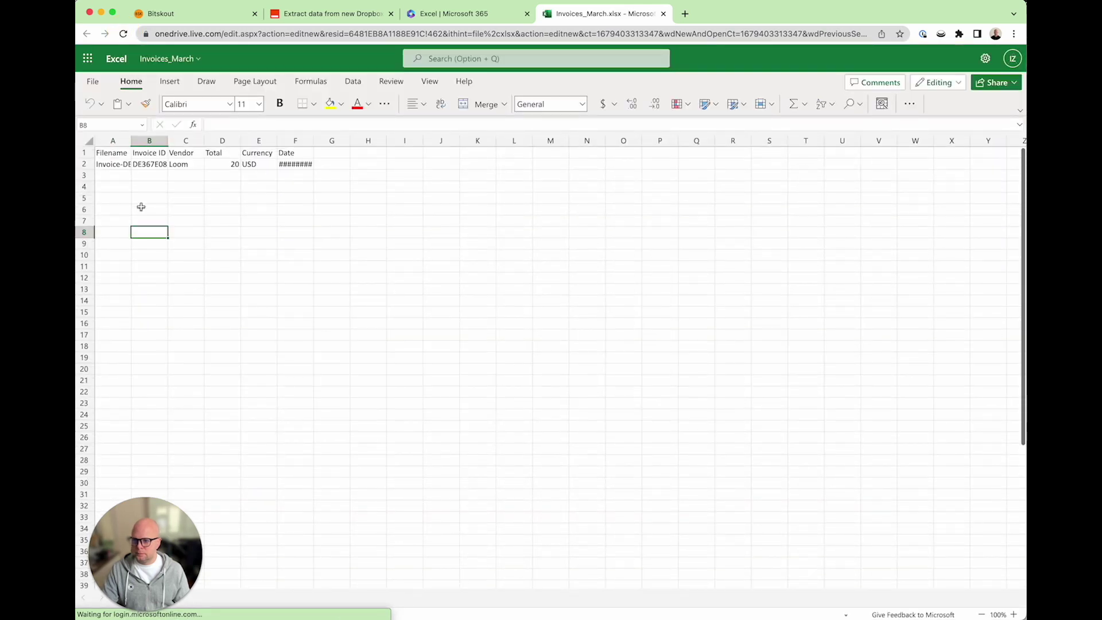
{"action": "left_click_drag", "start_coordinate": [313, 138], "coordinate": [387, 138]}
Delete the empty fourth action step from the Zap, leaving three steps.
{"action": "left_click", "coordinate": [333, 13]}
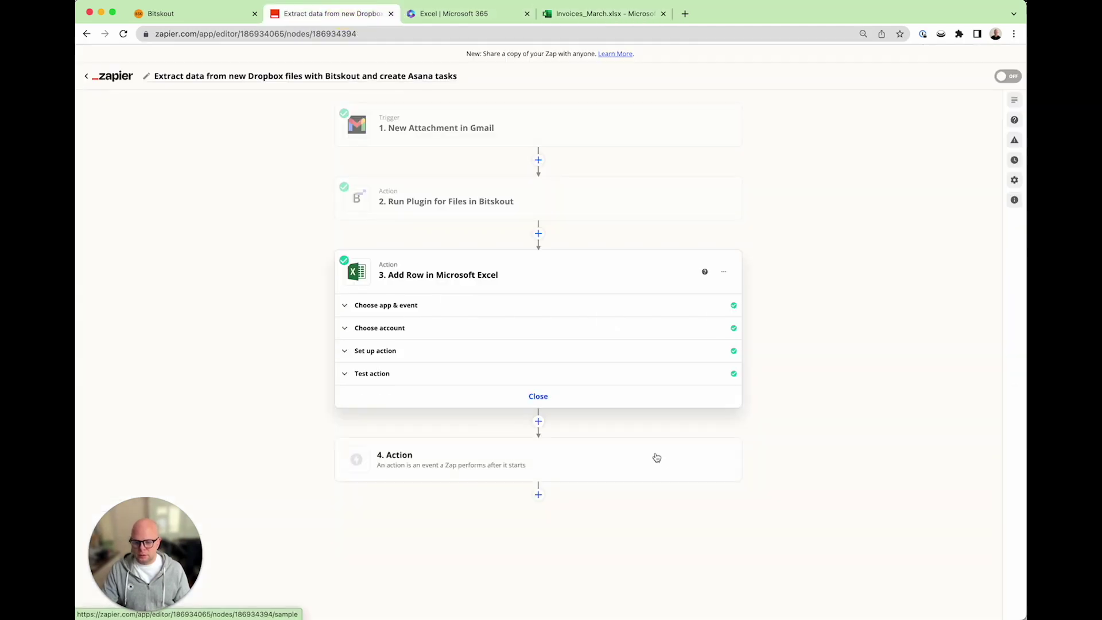
{"action": "left_click", "coordinate": [654, 456]}
{"action": "left_click", "coordinate": [724, 344]}
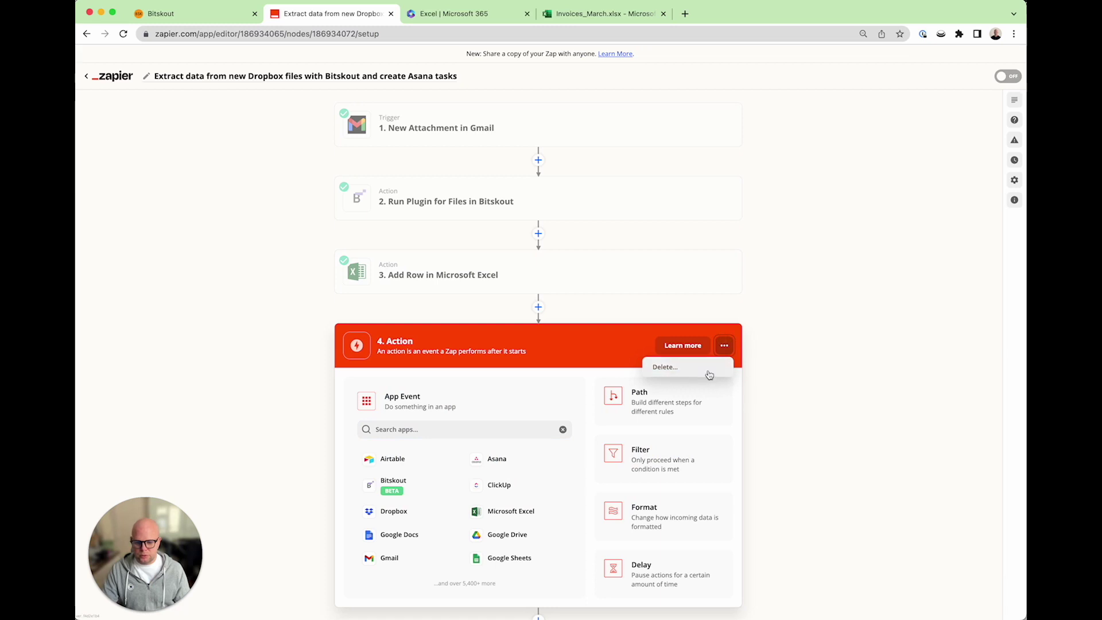
{"action": "left_click", "coordinate": [707, 370]}
{"action": "left_click", "coordinate": [683, 368]}
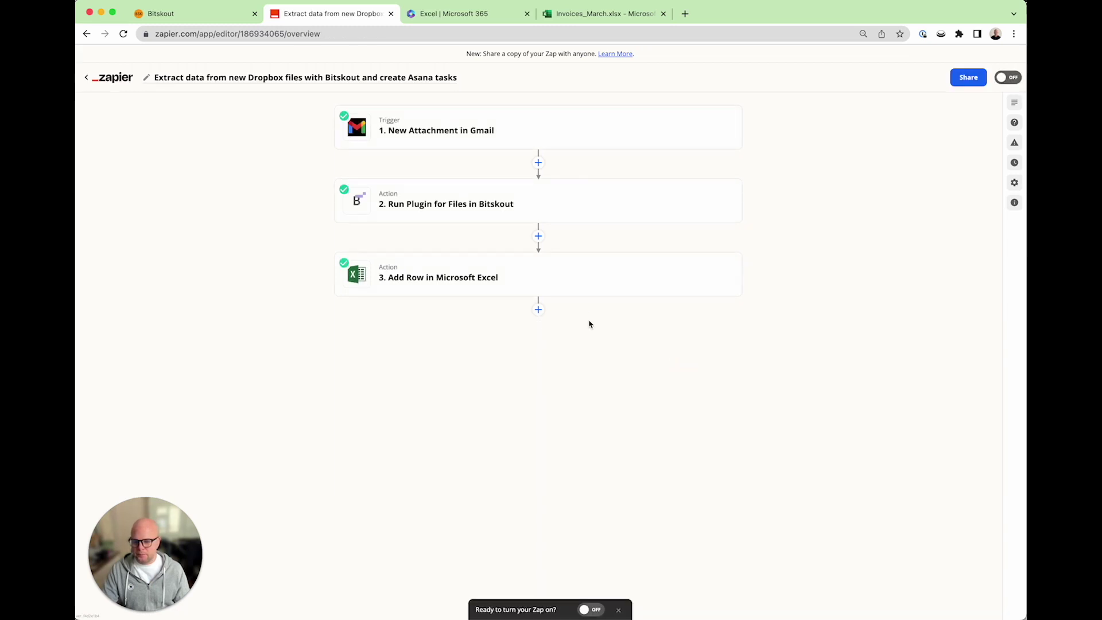
{"action": "left_click", "coordinate": [441, 77]}
Paste 'Extract Invoice Data from Gmail to Excel' as the Zap title and switch the Zap On.
{"action": "type", "text": "Extract Invoice Data from Gmail to Excel"}
{"action": "key", "text": "Return"}
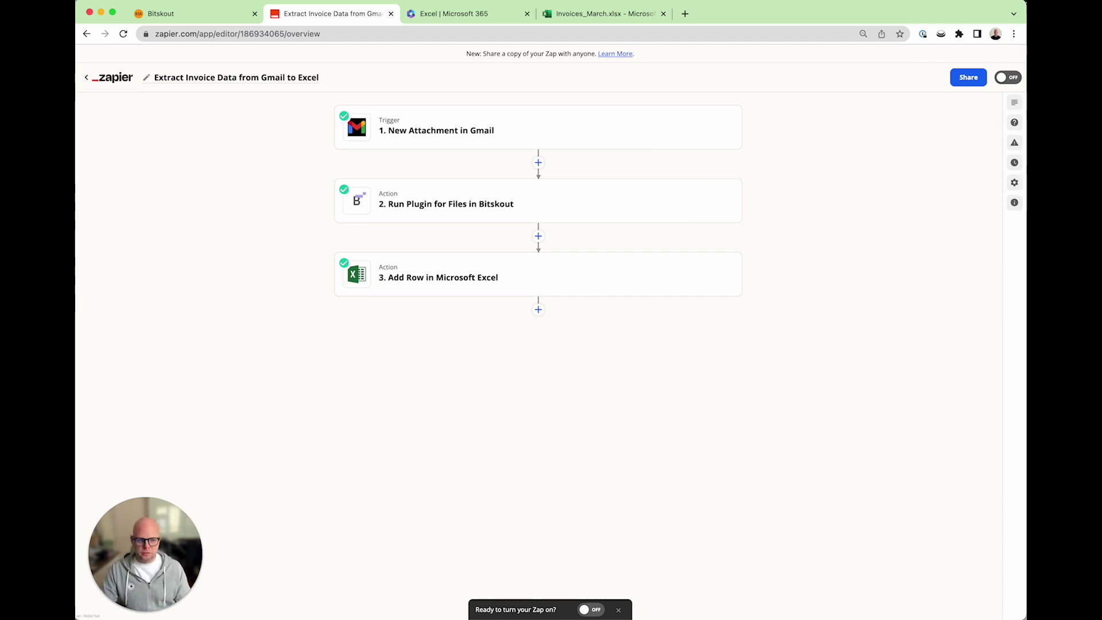
{"action": "left_click", "coordinate": [1008, 77]}
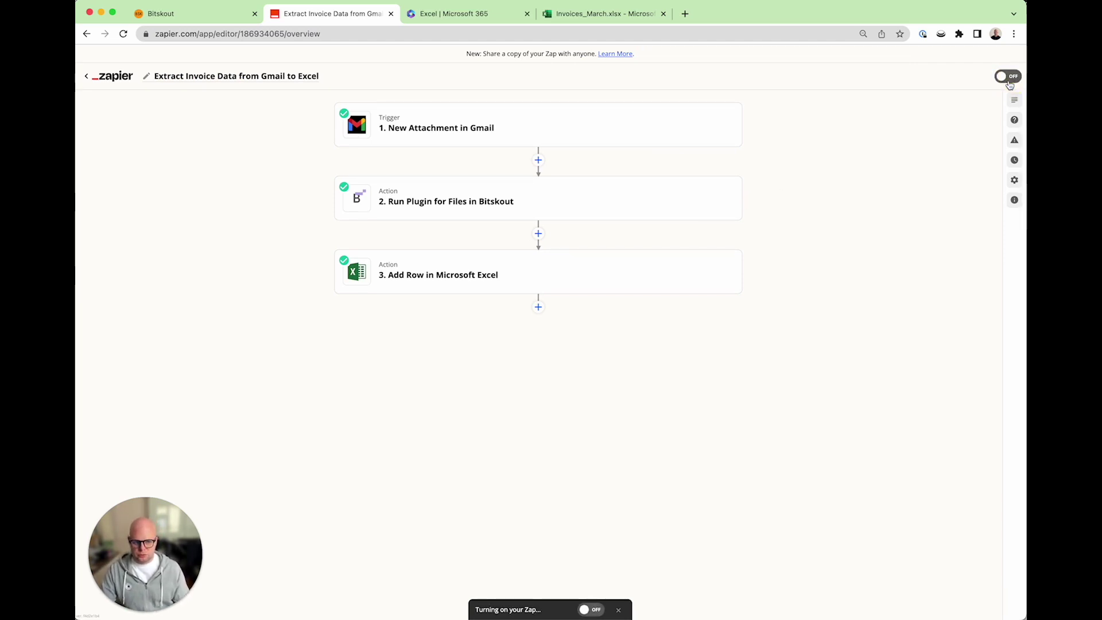